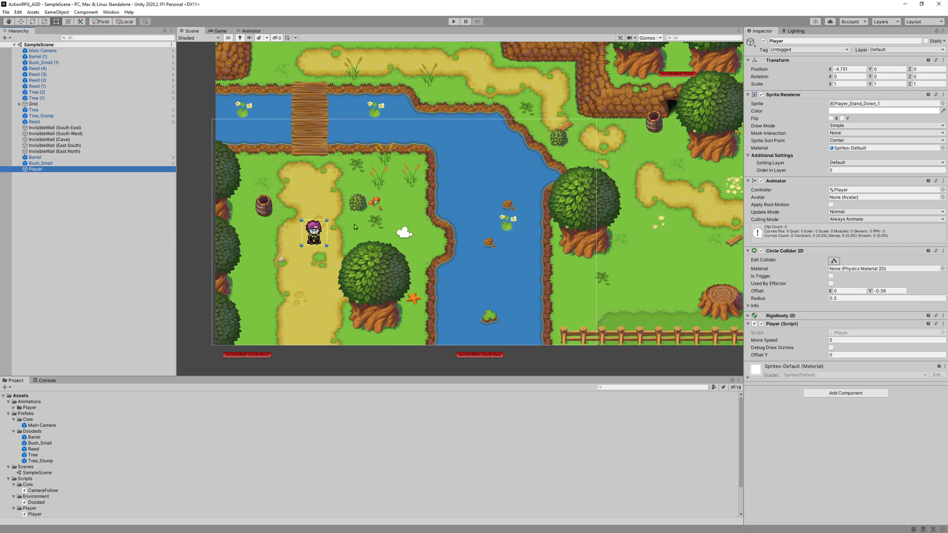
# Step: Assign the Player tag to the Player object and open the project's tag list for editing
pyautogui.click(782, 51)
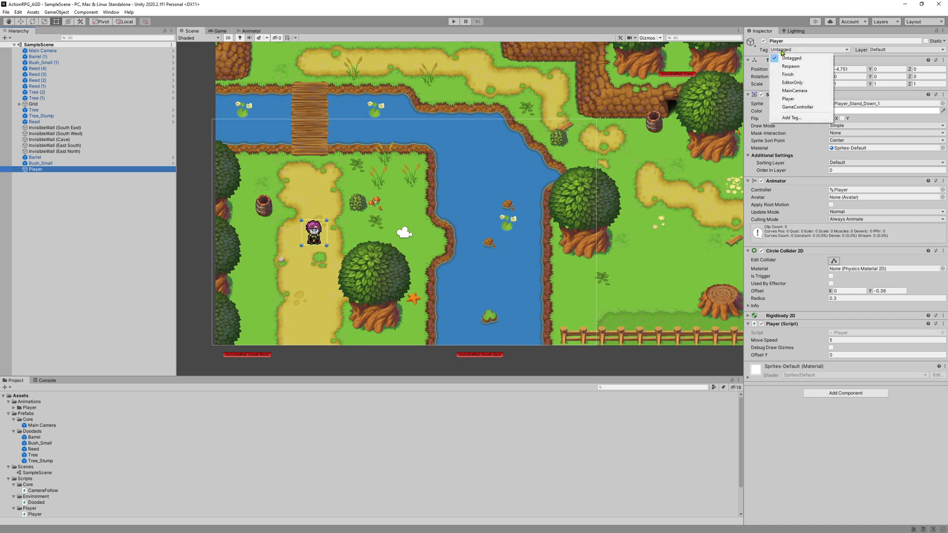
pyautogui.click(788, 101)
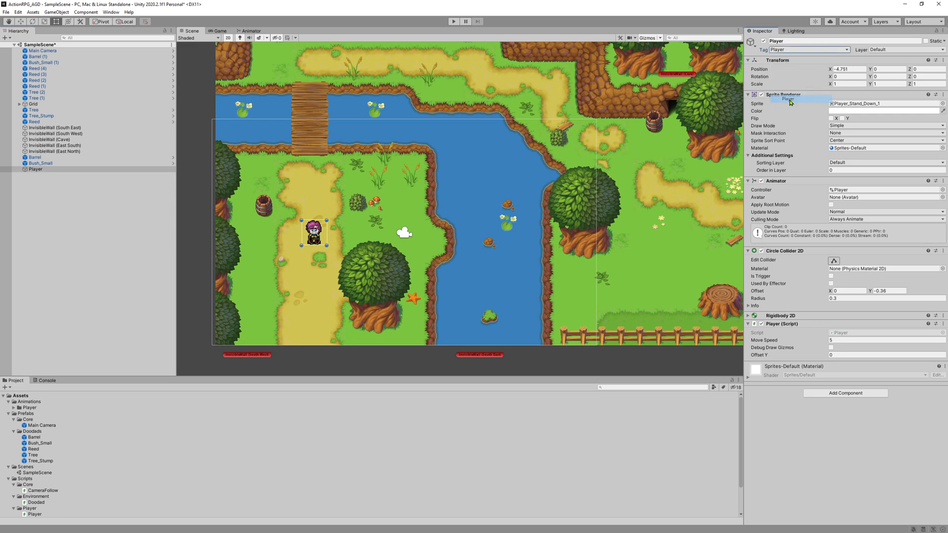
pyautogui.click(786, 51)
pyautogui.click(786, 114)
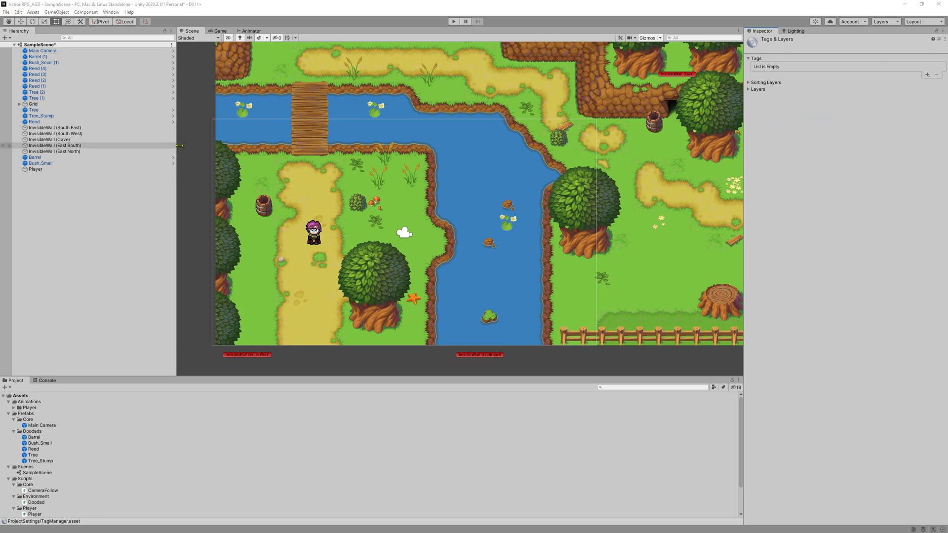
# Step: Add two new tags named Doodad and Enemy to the project's tag list
pyautogui.click(927, 75)
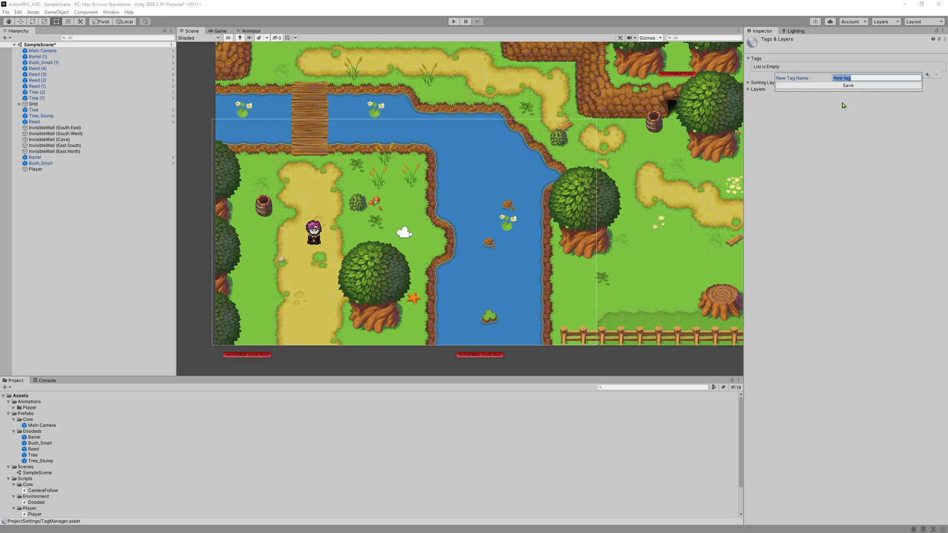
pyautogui.write('Doodad')
pyautogui.press('Return')
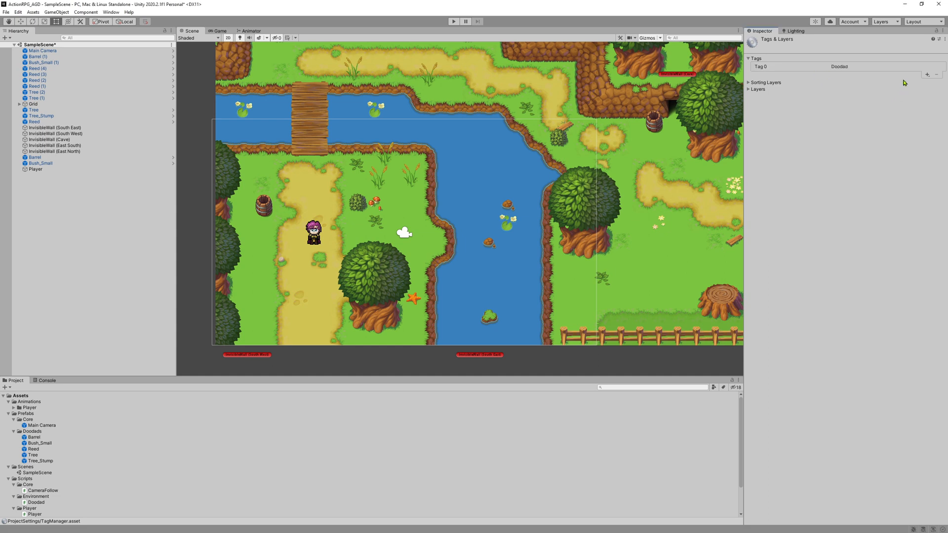
pyautogui.click(927, 75)
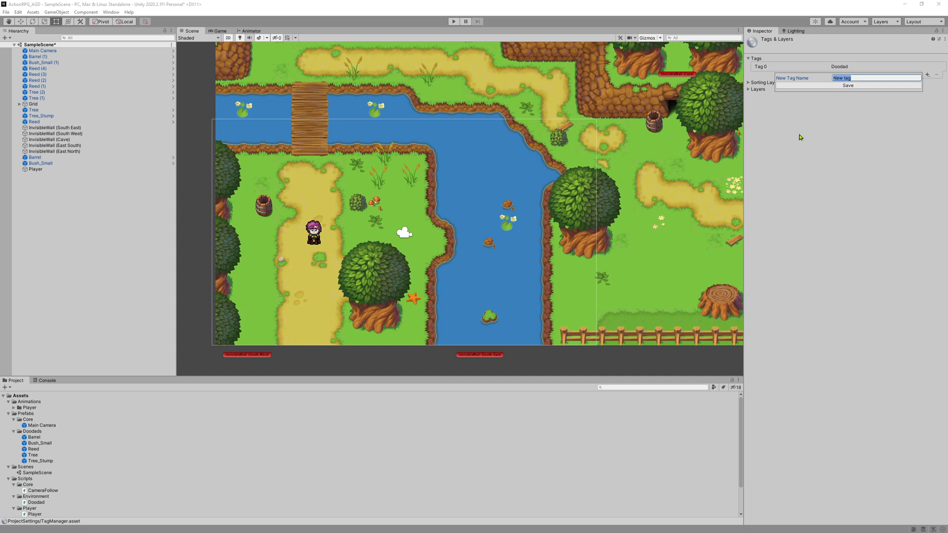
pyautogui.write('Enemy')
pyautogui.press('Return')
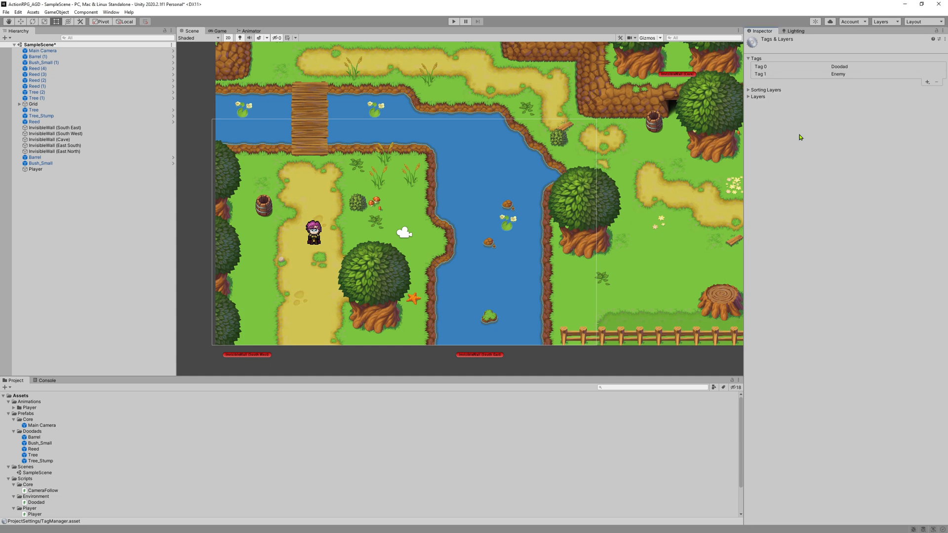
# Step: Add the tags Launchable and Interactable to the project's tag list
pyautogui.click(927, 82)
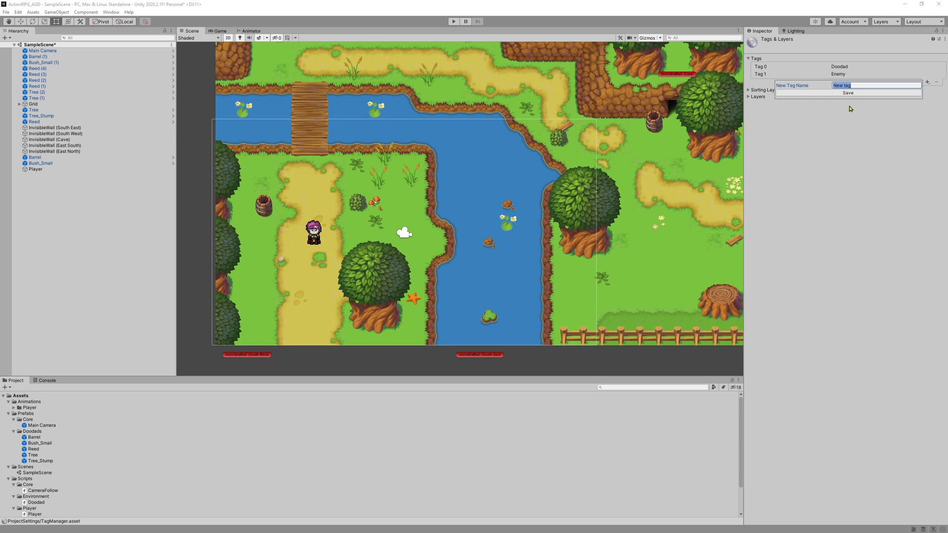
pyautogui.write('Launchable')
pyautogui.press('Return')
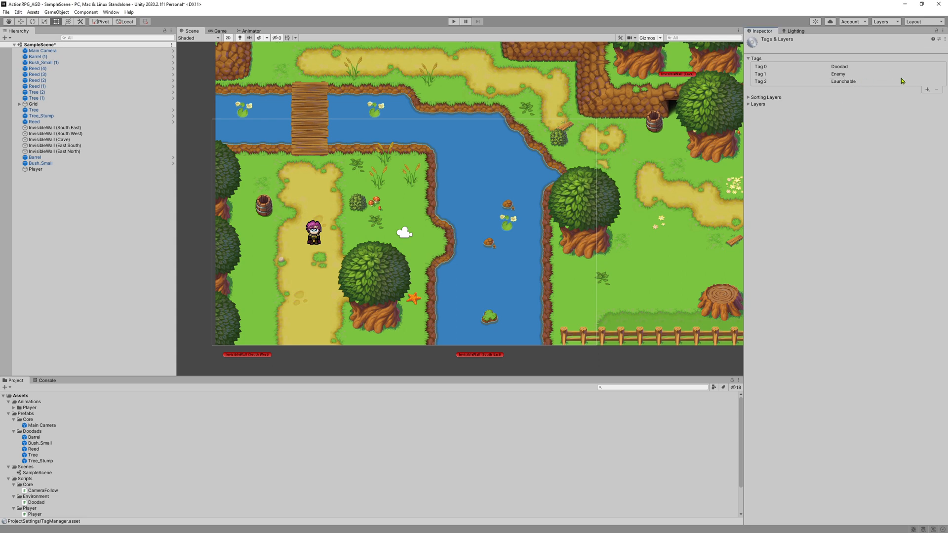
pyautogui.click(928, 90)
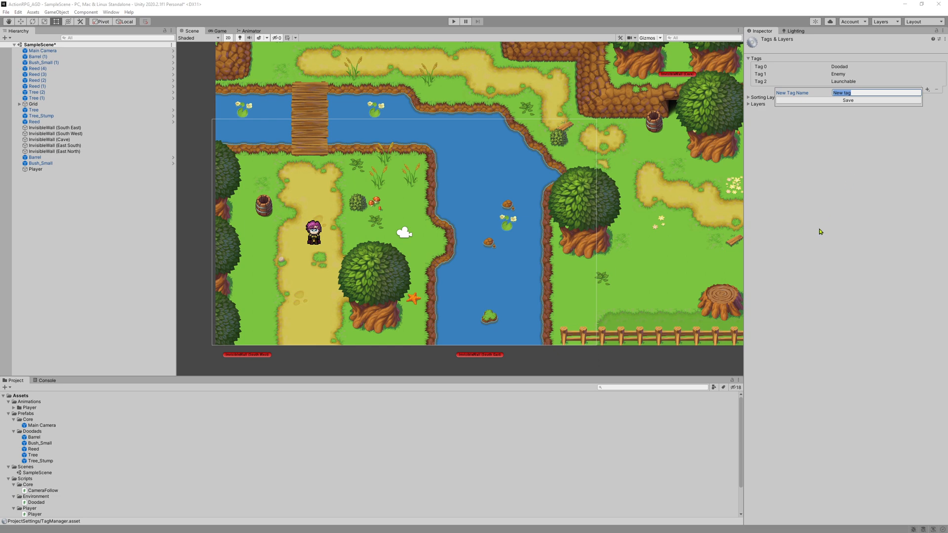
pyautogui.write('Interactable')
pyautogui.press('Return')
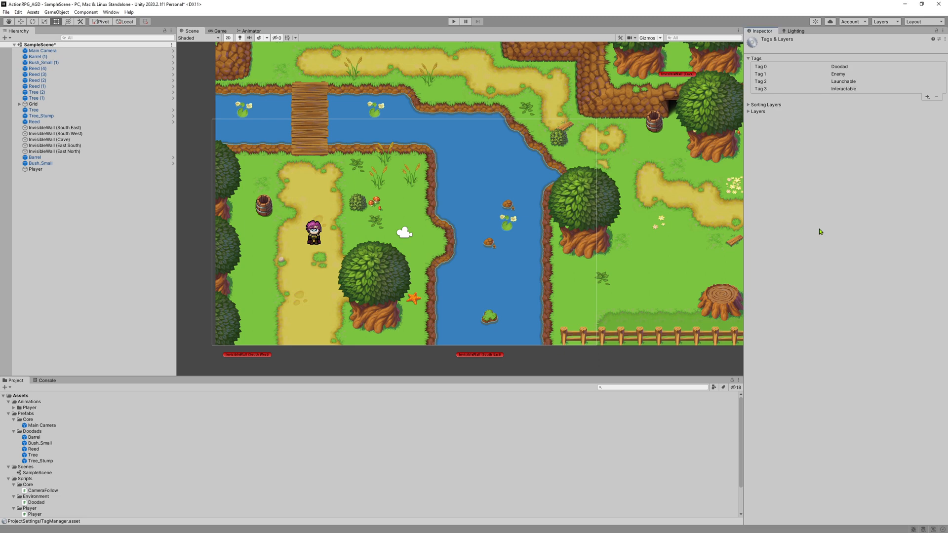
# Step: Add the tags Hazard and Terrain to the tag list, and collapse the Tags section
pyautogui.click(927, 97)
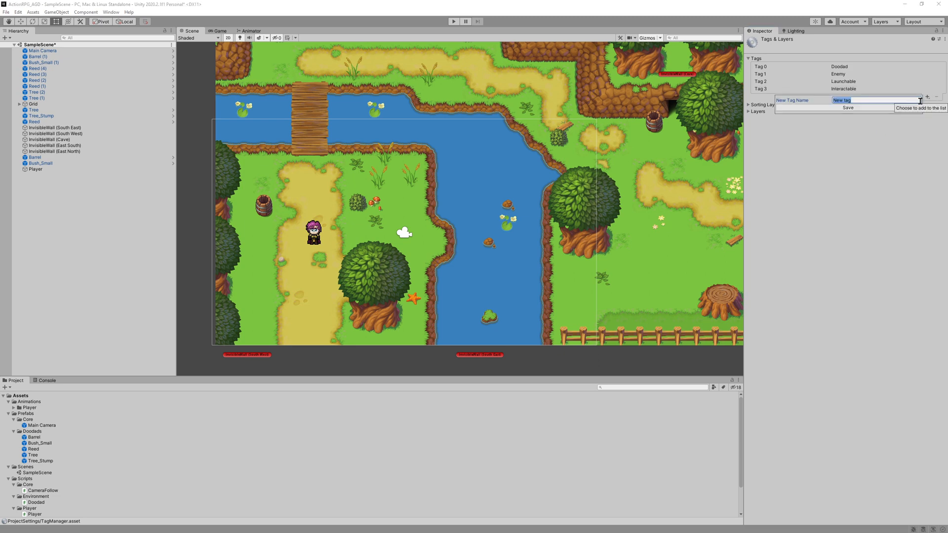
pyautogui.write('Hazard')
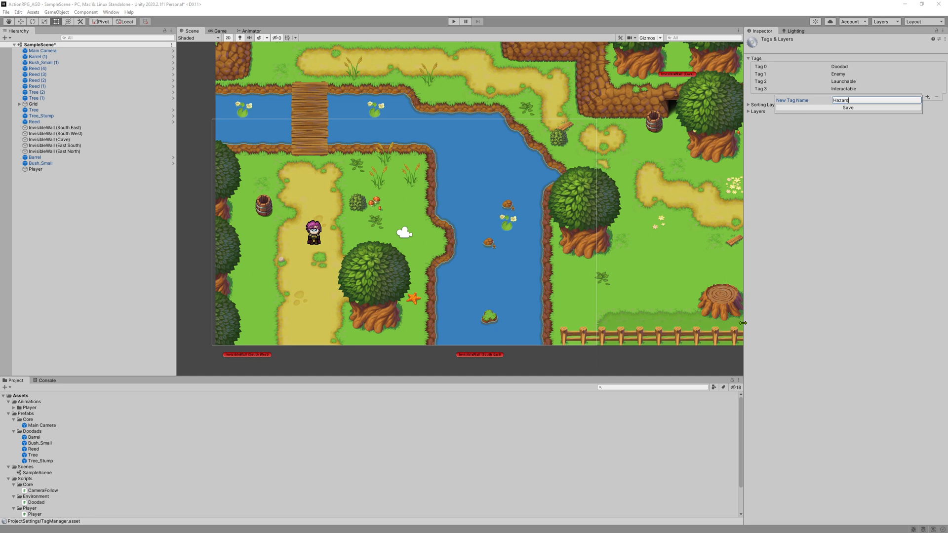
pyautogui.press('Return')
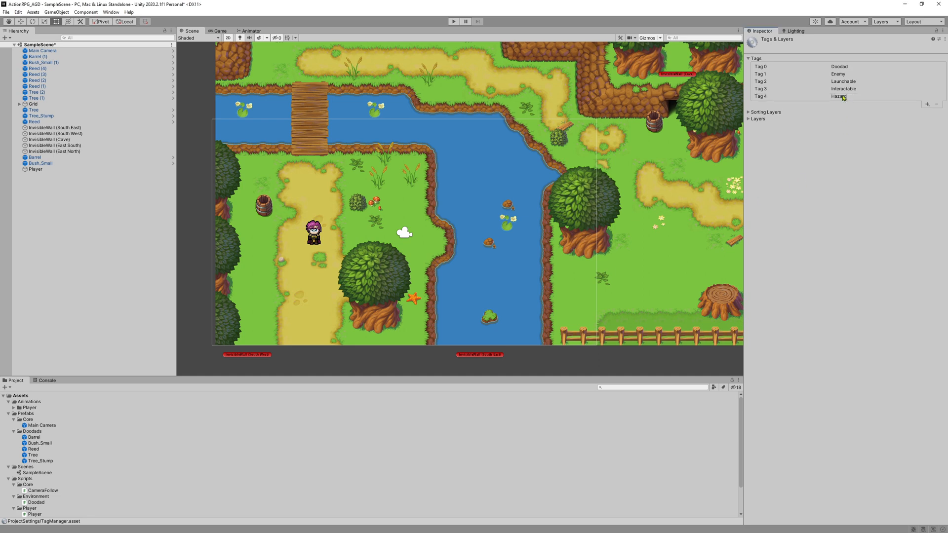
pyautogui.click(927, 105)
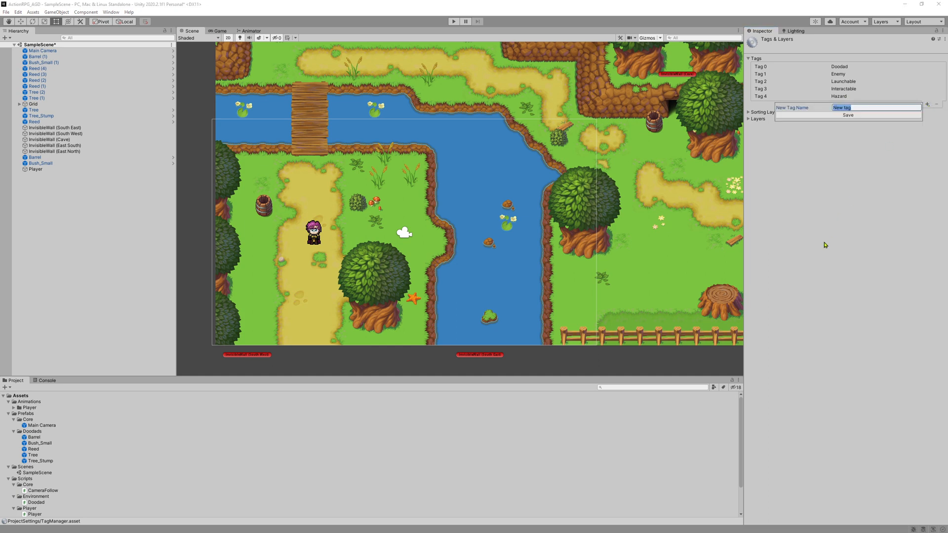
pyautogui.write('Terrain')
pyautogui.click(847, 115)
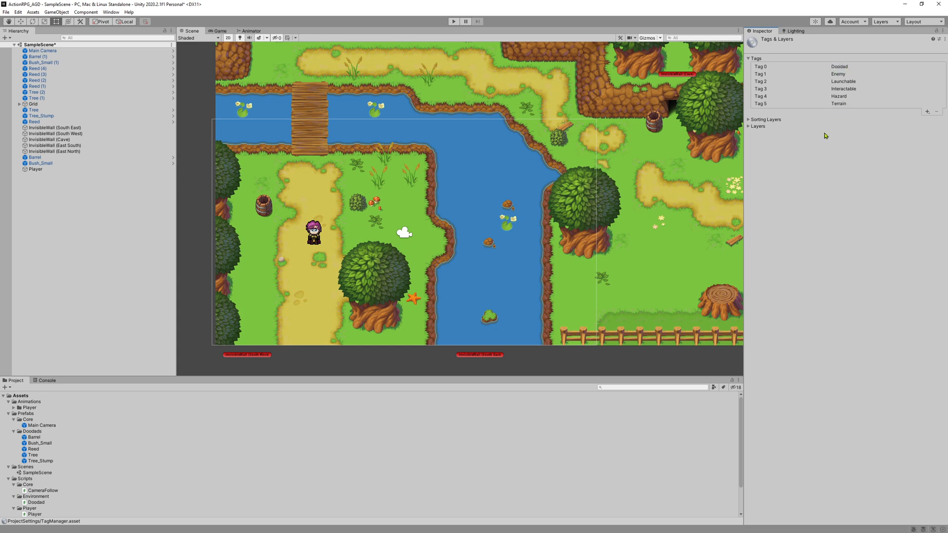
pyautogui.click(749, 58)
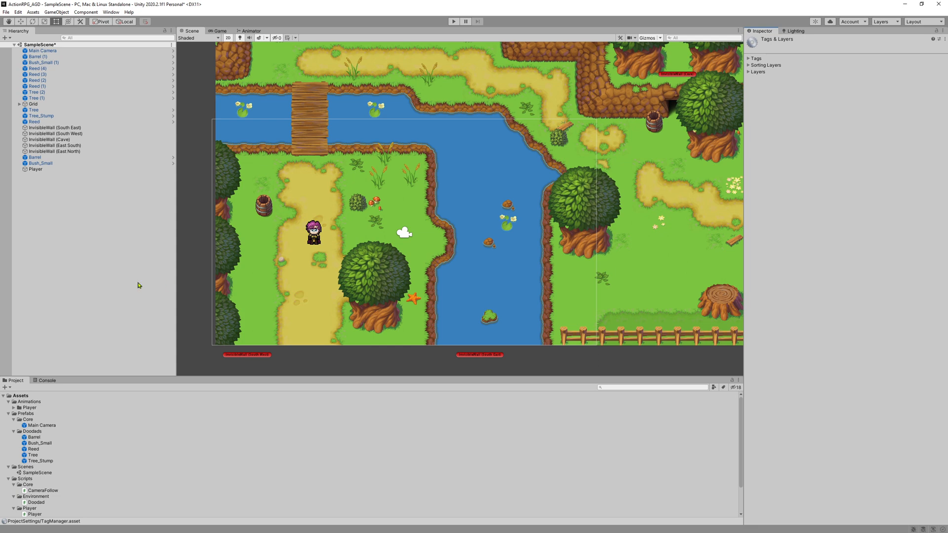
# Step: Assign the Doodad tag to the Tree_Stump and Tree prefabs in the Doodads folder
pyautogui.click(41, 460)
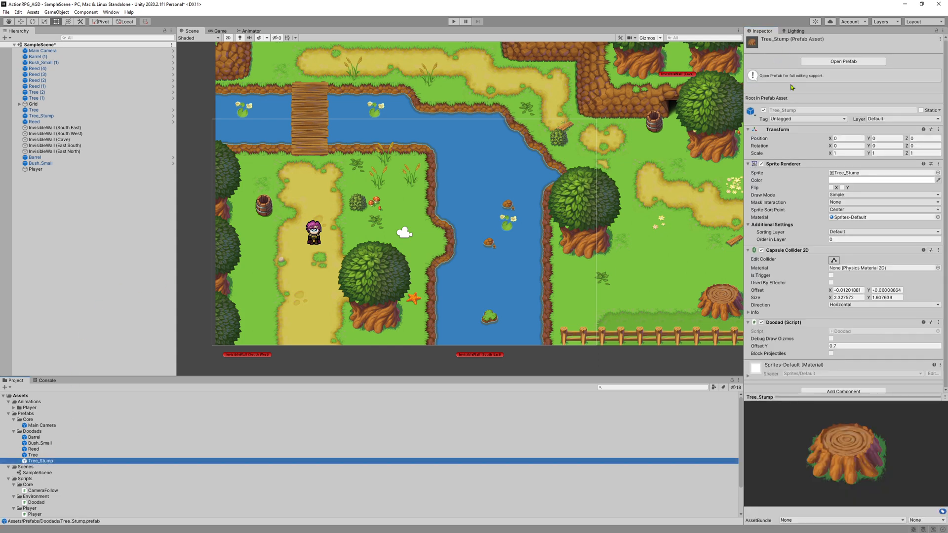
pyautogui.click(796, 123)
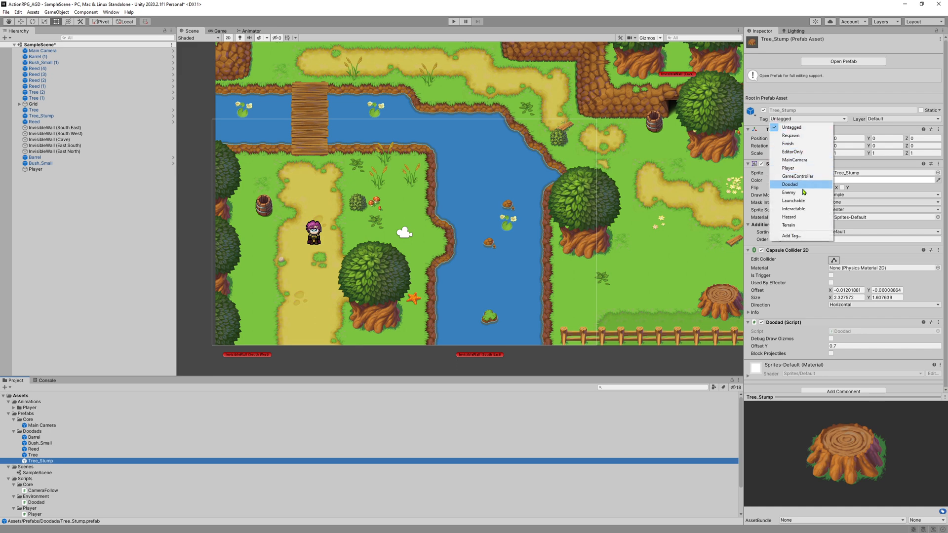
pyautogui.click(790, 184)
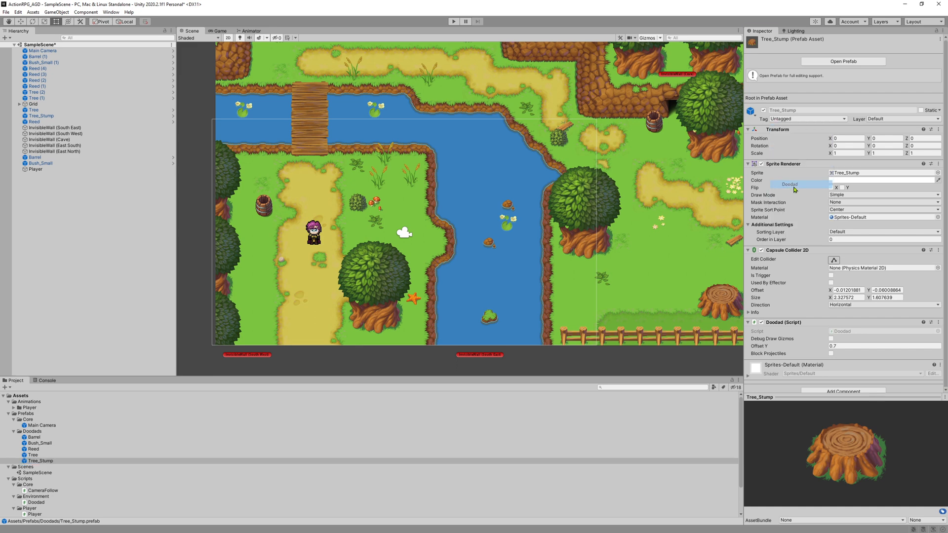
pyautogui.click(40, 455)
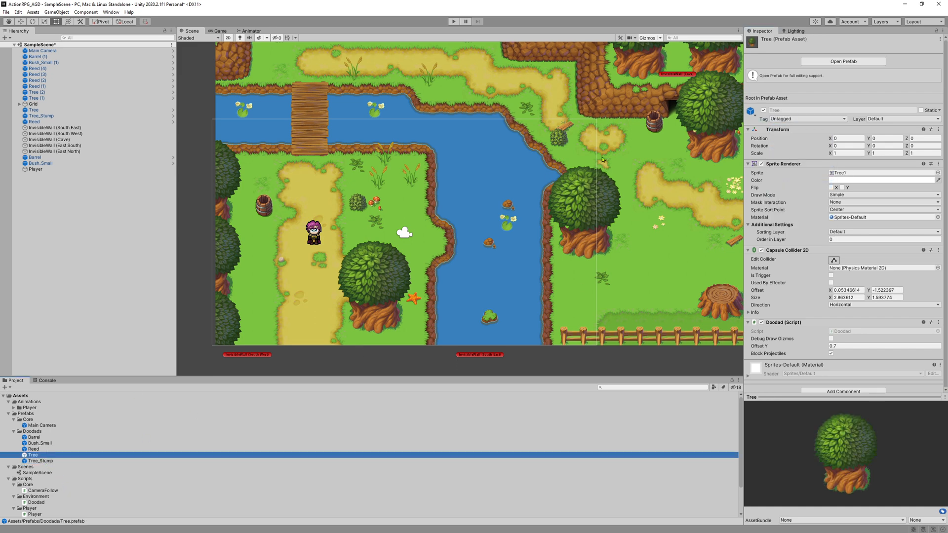
pyautogui.click(775, 120)
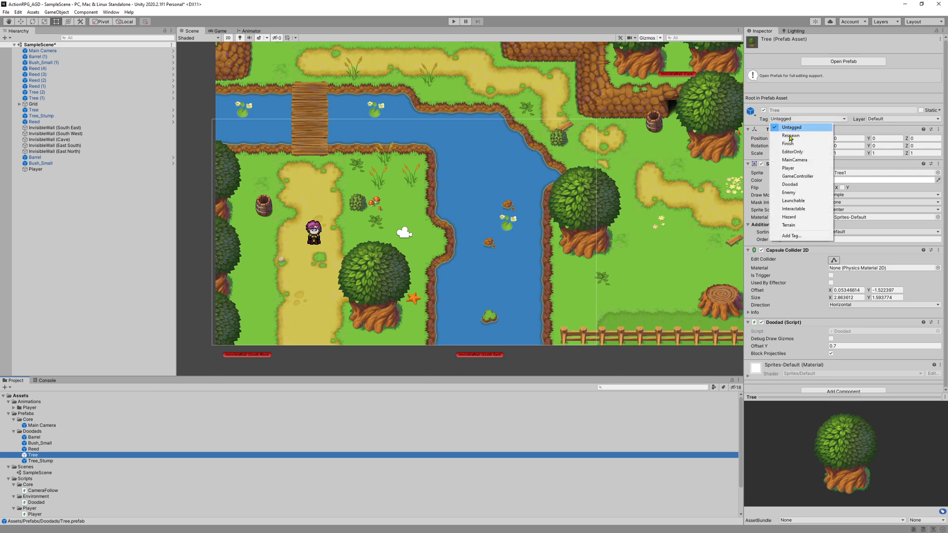
pyautogui.click(789, 187)
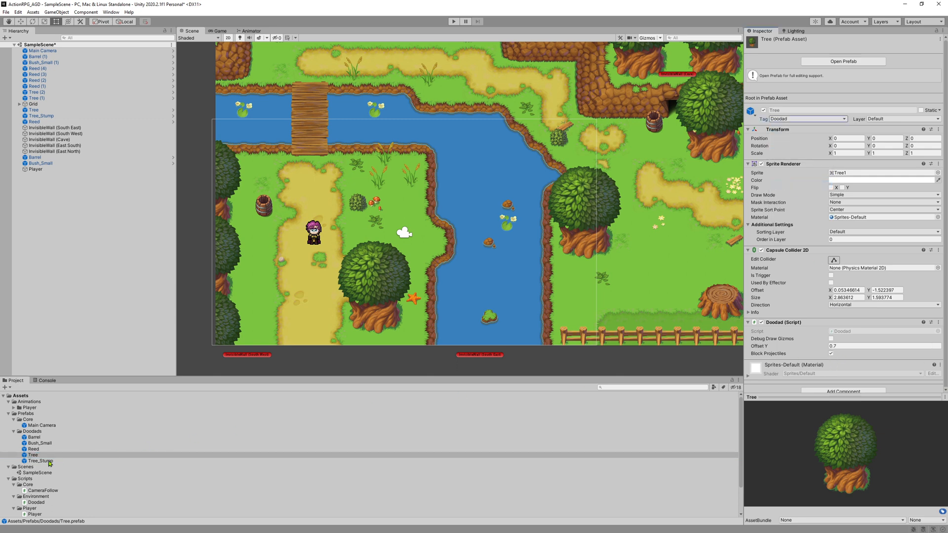
# Step: Assign the Doodad tag to the Reed and Bush_Small prefabs
pyautogui.click(33, 449)
pyautogui.click(795, 120)
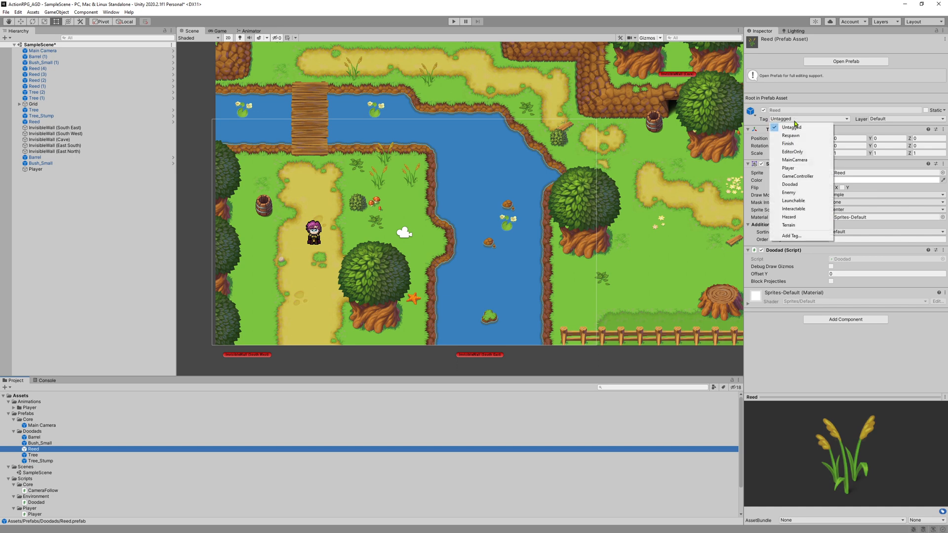
pyautogui.click(790, 184)
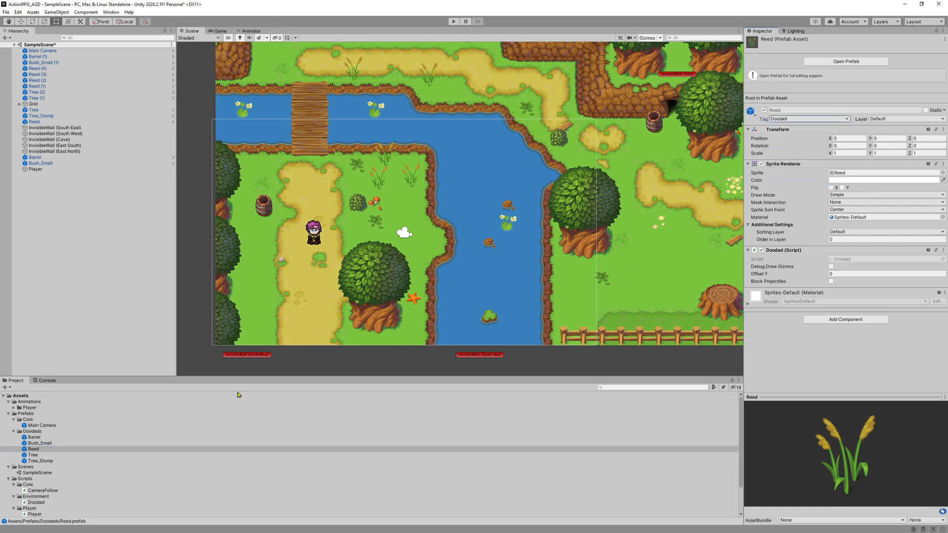
pyautogui.click(35, 438)
pyautogui.click(42, 443)
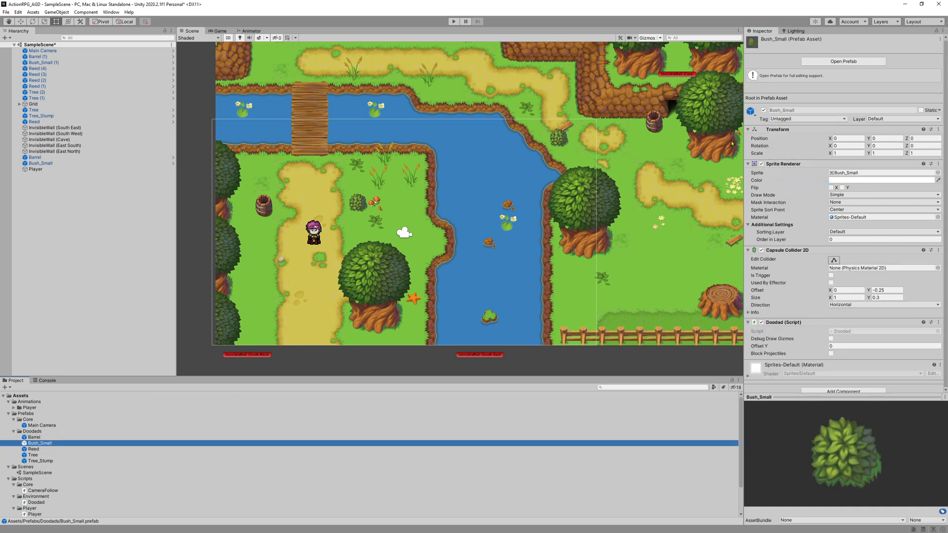
pyautogui.click(797, 119)
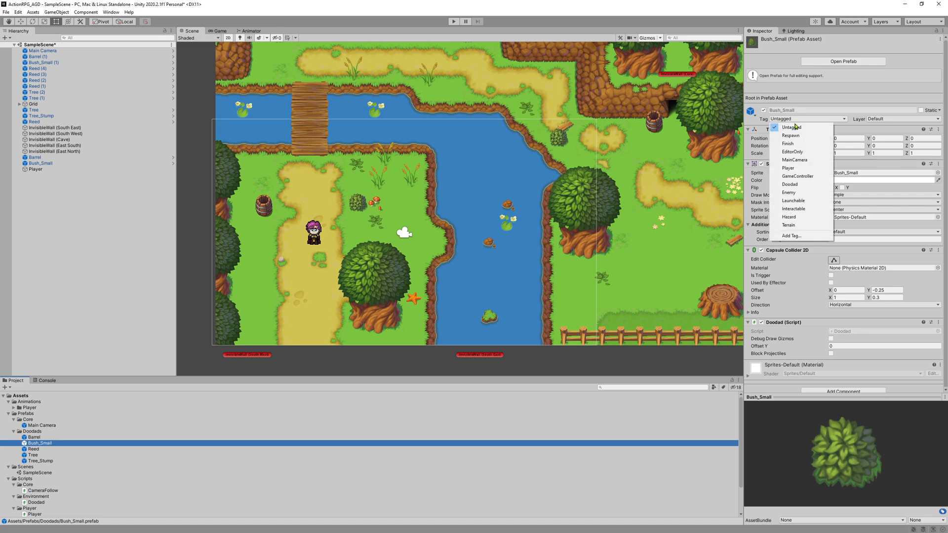
pyautogui.click(790, 184)
# Step: Assign the Doodad tag to the Barrel prefab in the Doodads folder
pyautogui.click(34, 437)
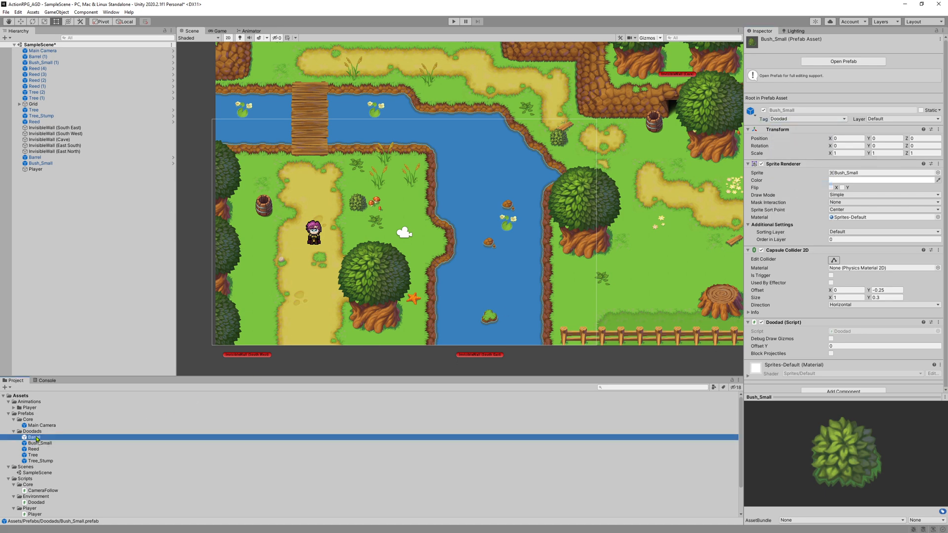
pyautogui.click(801, 121)
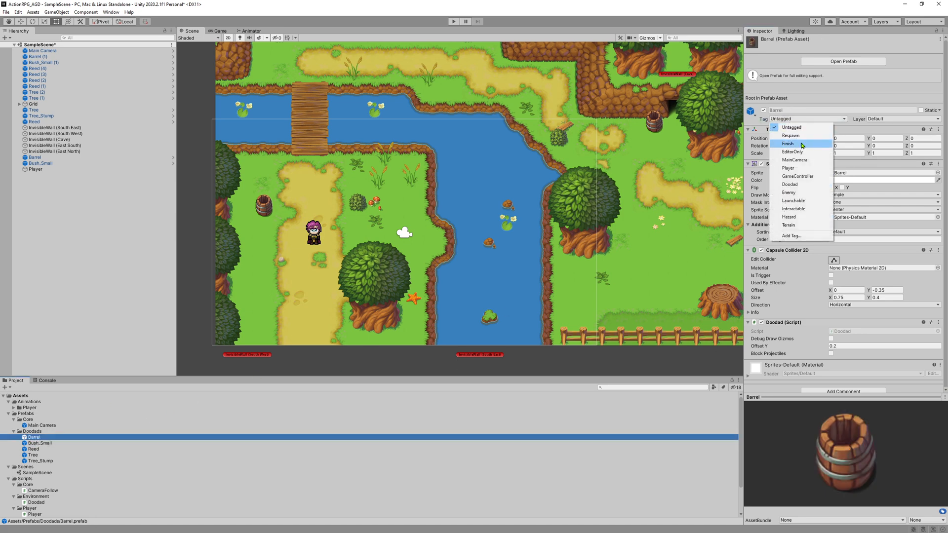
pyautogui.click(792, 184)
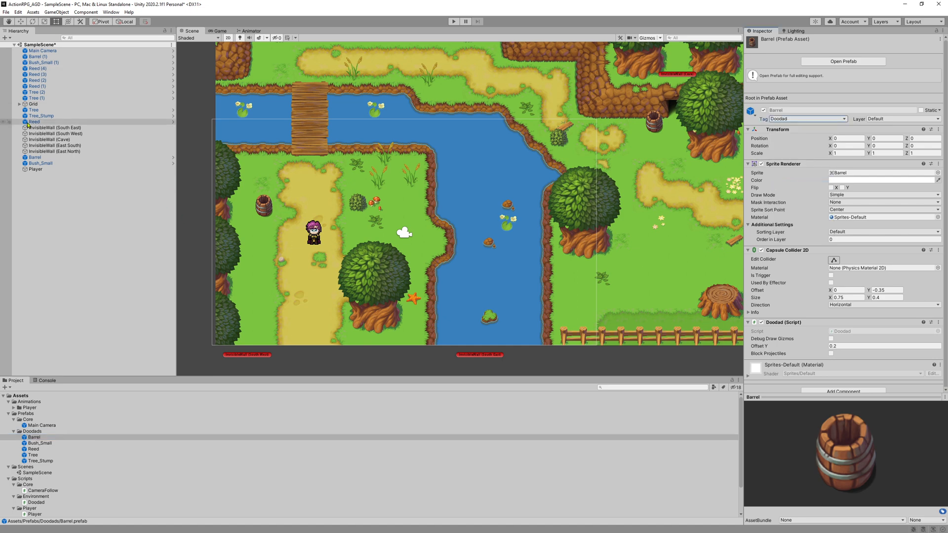
# Step: Create a folder named Player inside Prefabs and turn the scene's Player object into a prefab stored there
pyautogui.click(39, 170)
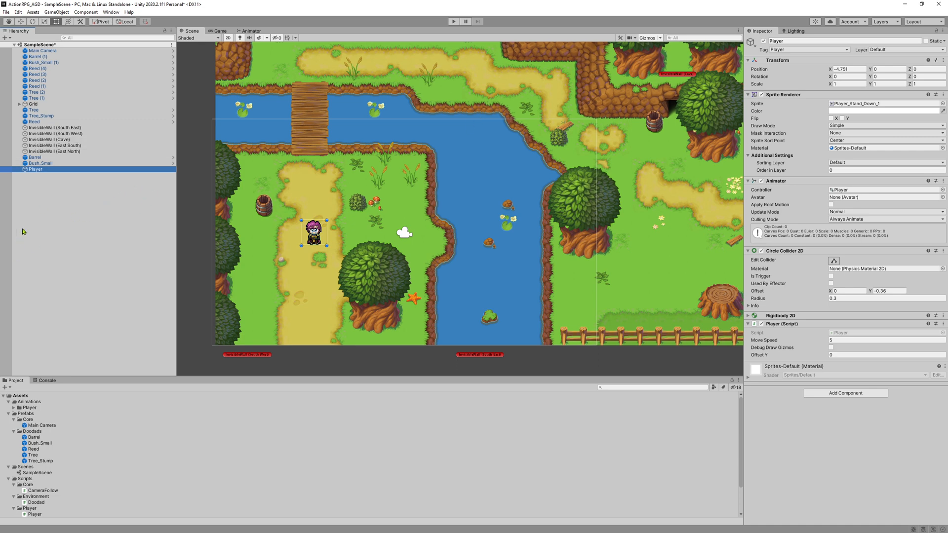
pyautogui.rightClick(28, 414)
pyautogui.moveTo(99, 216)
pyautogui.click(149, 219)
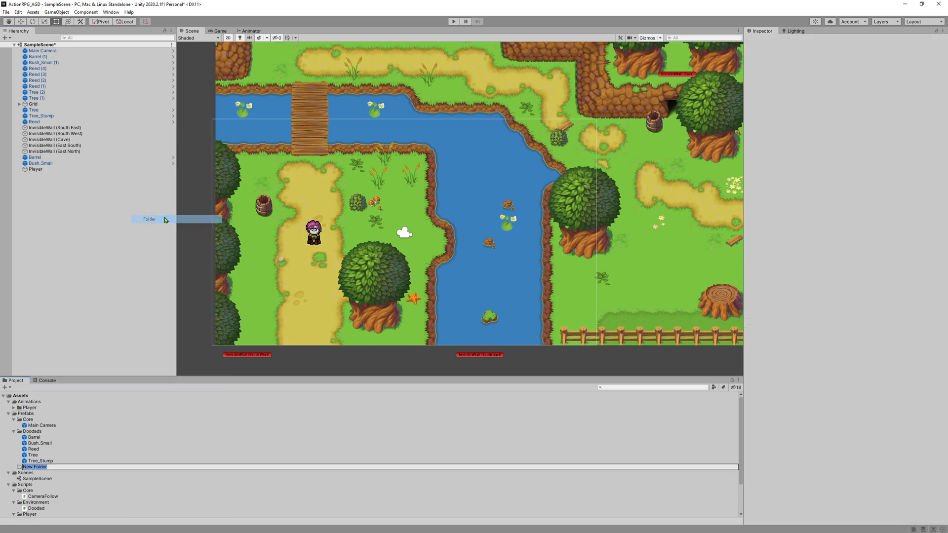
pyautogui.write('Play')
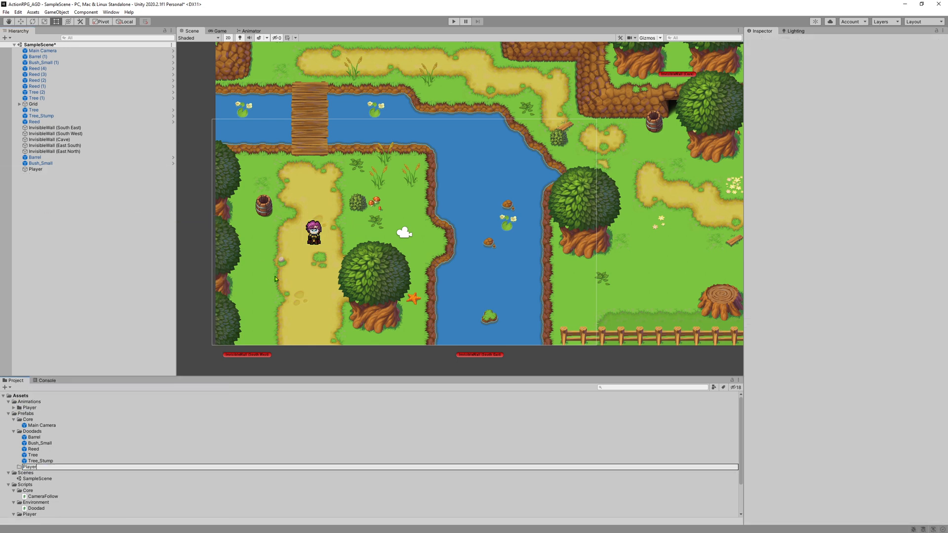
pyautogui.press('Return')
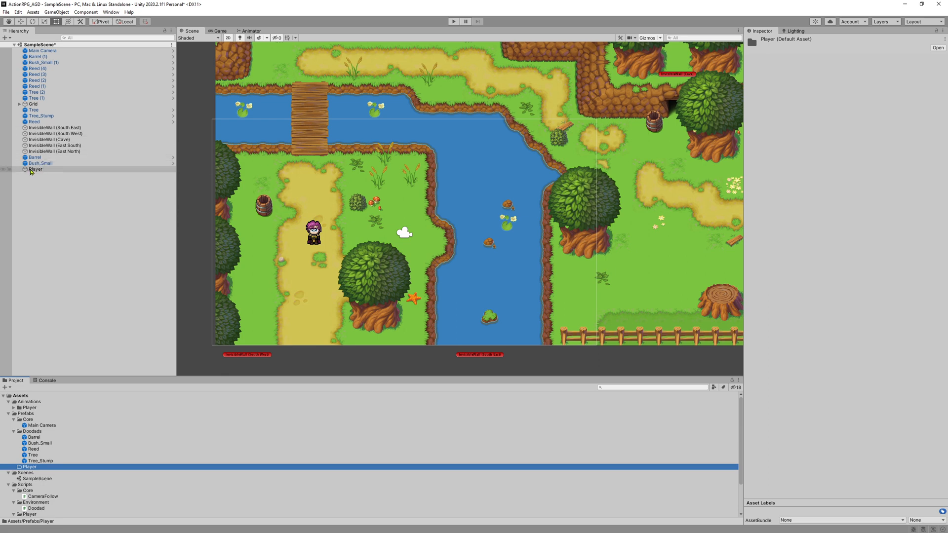
pyautogui.moveTo(31, 172); pyautogui.dragTo(35, 471)
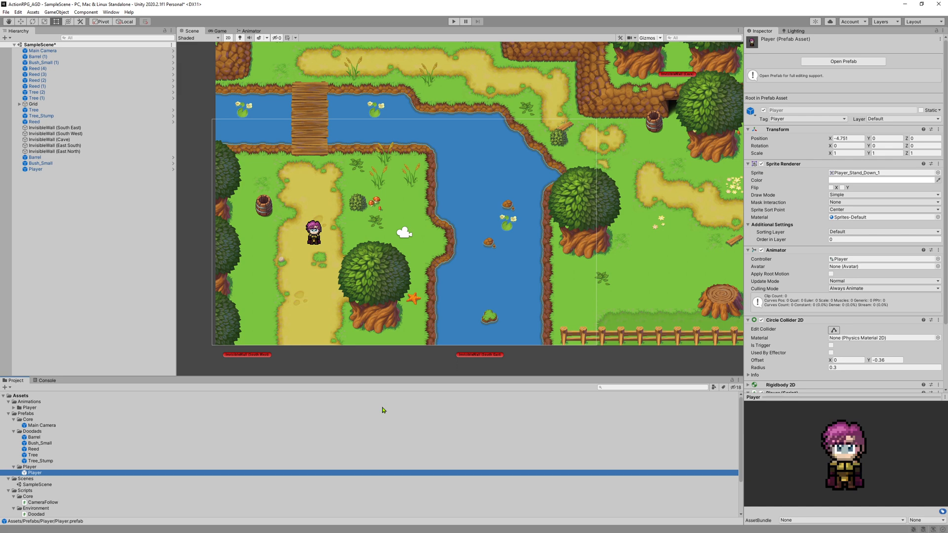
pyautogui.doubleClick(35, 473)
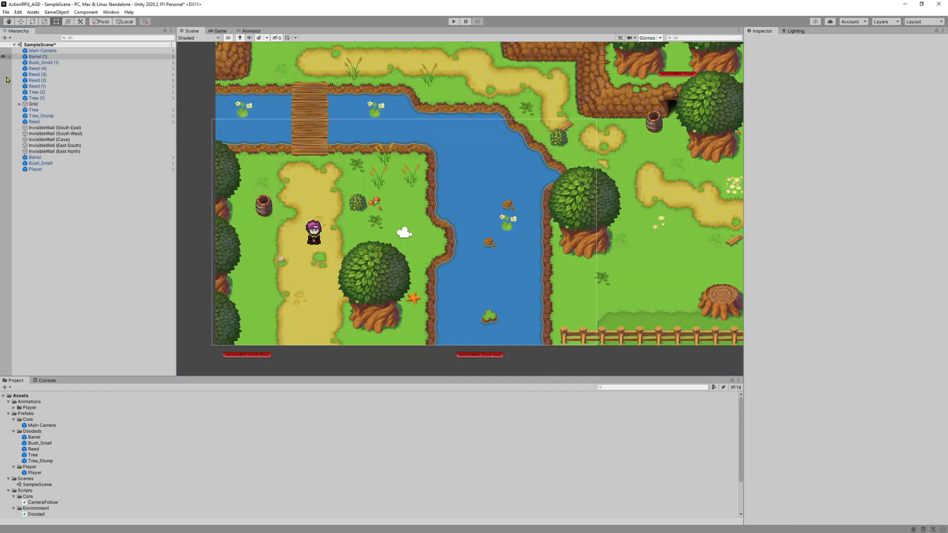
pyautogui.click(3, 46)
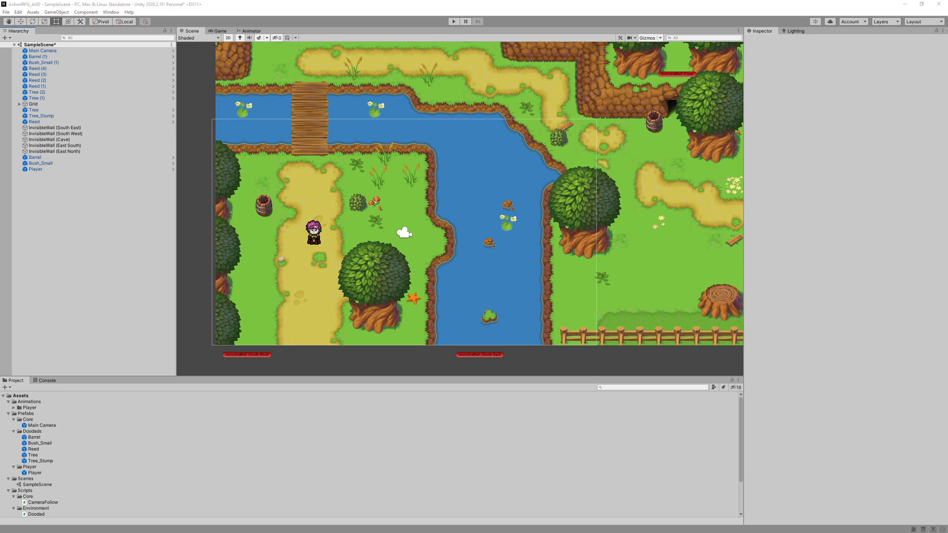
pyautogui.click(389, 4)
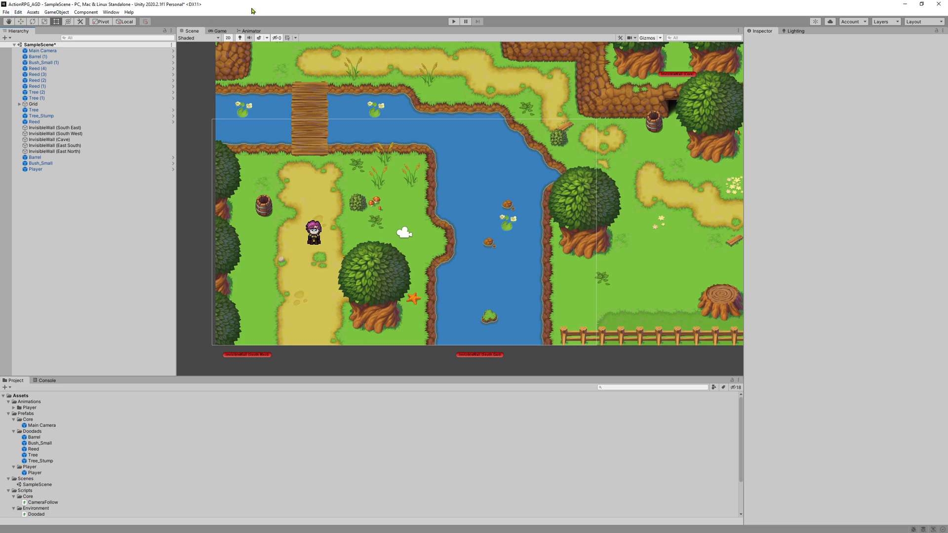
# Step: Starting from the Player prefab's layer options, name User Layer 6 Ground and User Layer 7 Air
pyautogui.click(49, 170)
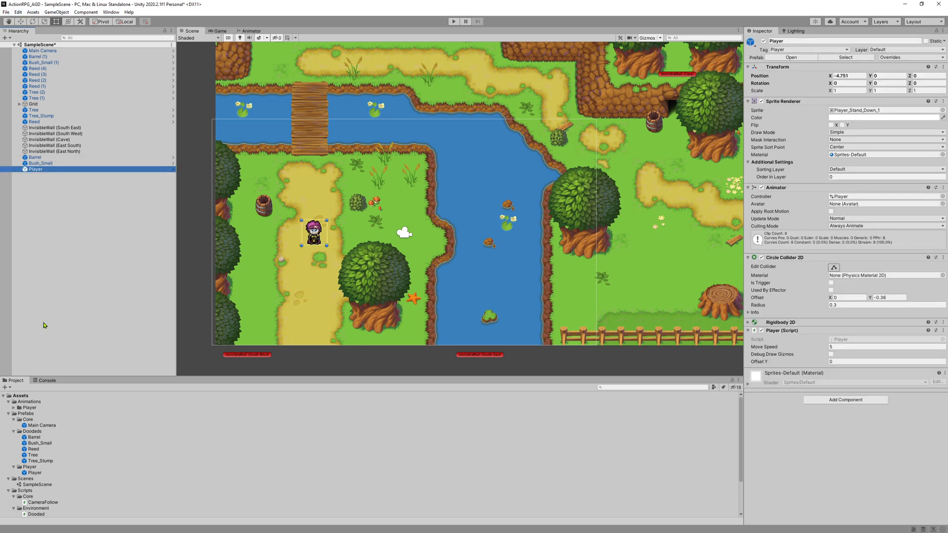
pyautogui.click(45, 472)
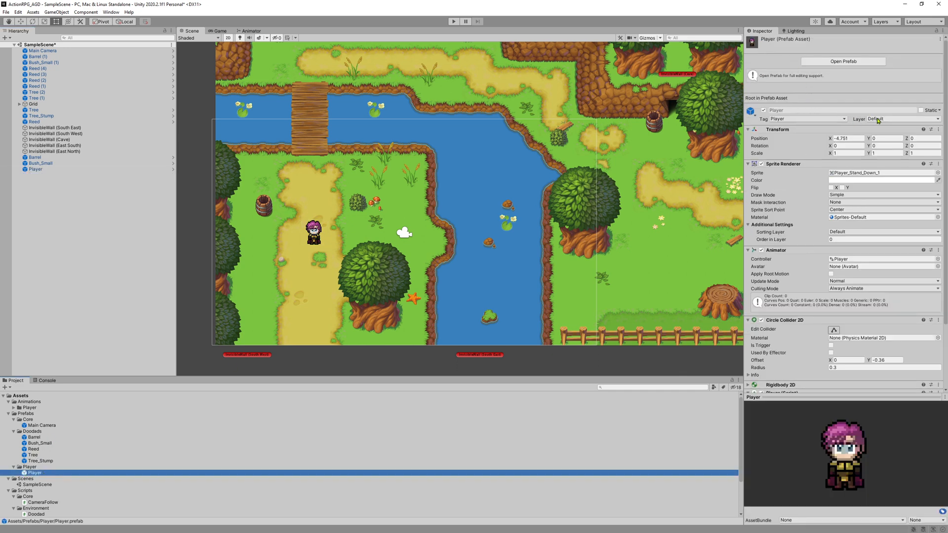
pyautogui.click(873, 119)
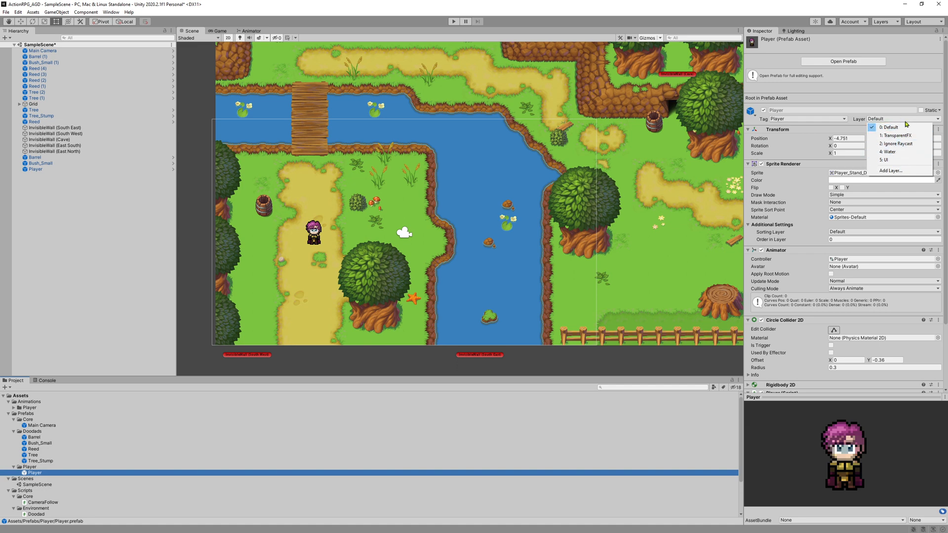
pyautogui.click(886, 171)
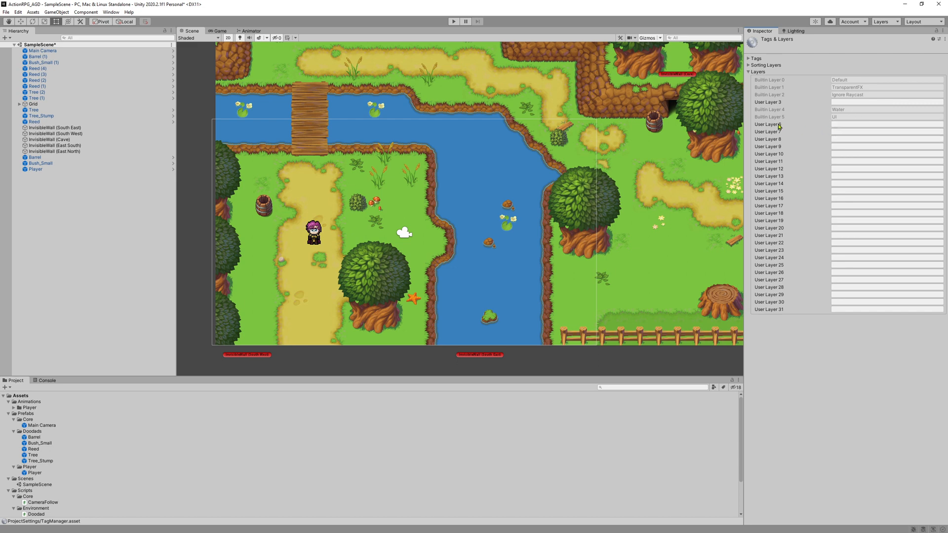
pyautogui.click(840, 123)
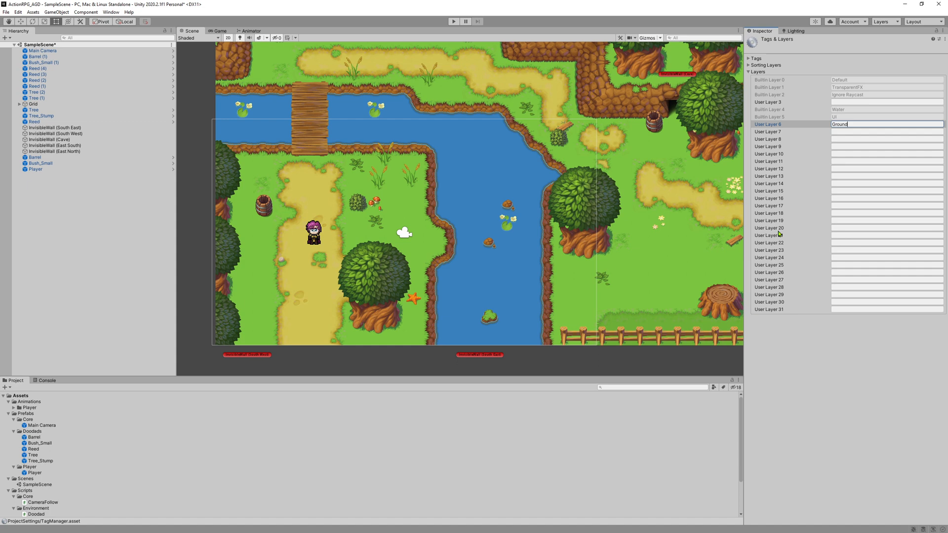
pyautogui.press('Tab')
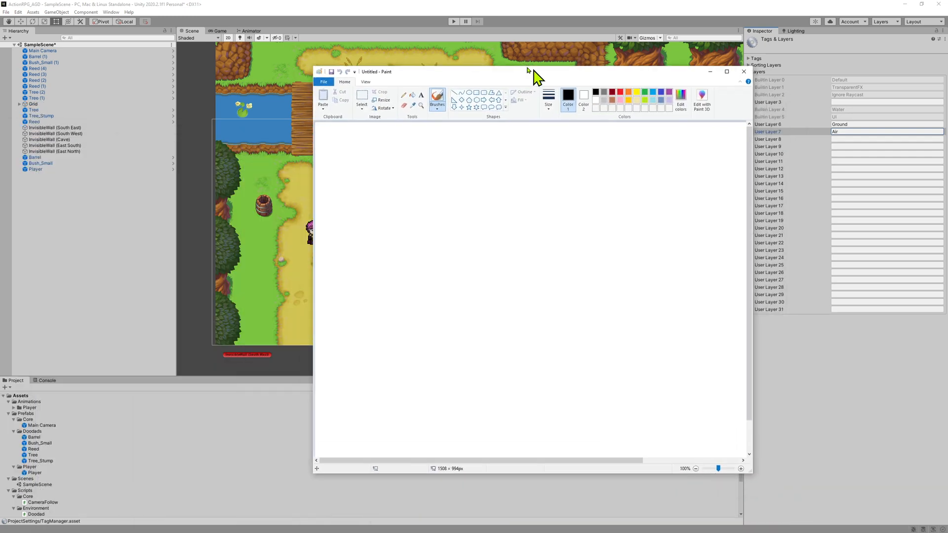
# Step: Switch to Paint and draw a brown box labelled Ground in the lower middle of the blank canvas
pyautogui.moveTo(533, 76); pyautogui.dragTo(391, 55)
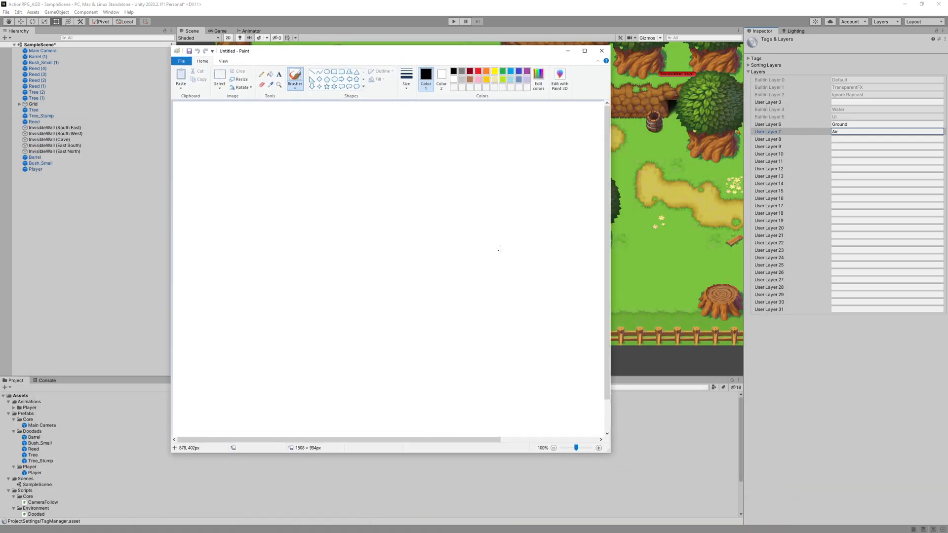
pyautogui.click(469, 79)
pyautogui.moveTo(297, 368)
pyautogui.mouseDown()
pyautogui.moveTo(299, 320)
pyautogui.moveTo(327, 313)
pyautogui.moveTo(410, 316)
pyautogui.moveTo(419, 364)
pyautogui.mouseUp()
pyautogui.moveTo(331, 334)
pyautogui.mouseDown()
pyautogui.moveTo(330, 354)
pyautogui.moveTo(350, 345)
pyautogui.moveTo(392, 352)
pyautogui.mouseUp()
pyautogui.moveTo(396, 334); pyautogui.dragTo(398, 352)
# Step: Draw a tall black box beside the Ground box and label it Def for the default layer
pyautogui.click(453, 72)
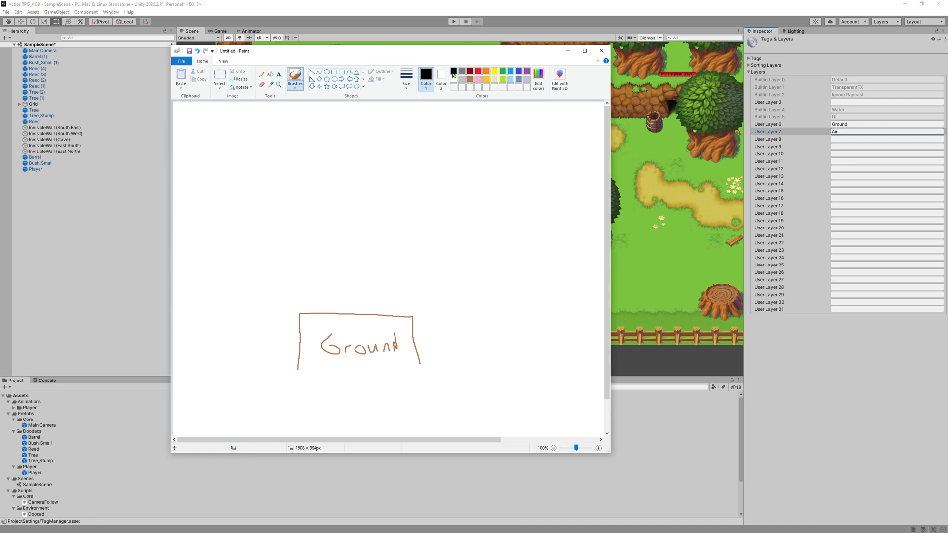
pyautogui.moveTo(412, 134)
pyautogui.mouseDown()
pyautogui.moveTo(422, 359)
pyautogui.moveTo(486, 368)
pyautogui.mouseUp()
pyautogui.click(461, 264)
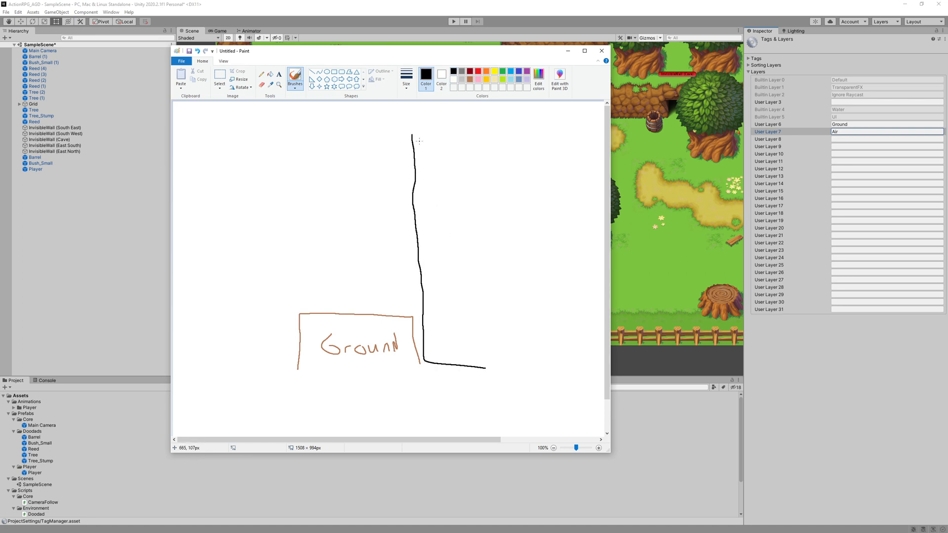
pyautogui.moveTo(413, 132)
pyautogui.mouseDown()
pyautogui.moveTo(466, 217)
pyautogui.moveTo(491, 376)
pyautogui.mouseUp()
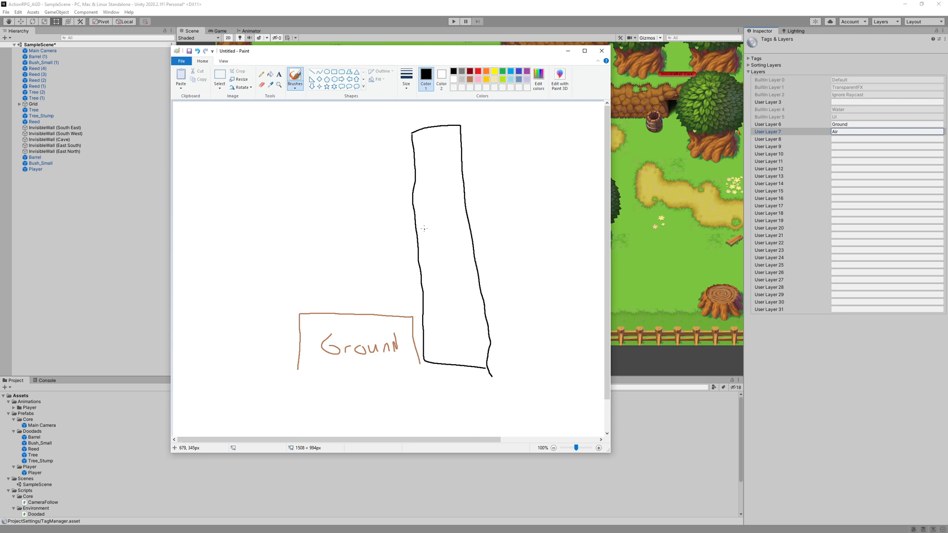
pyautogui.moveTo(424, 228)
pyautogui.mouseDown()
pyautogui.moveTo(425, 244)
pyautogui.moveTo(452, 252)
pyautogui.mouseUp()
pyautogui.moveTo(457, 251); pyautogui.dragTo(455, 221)
# Step: Draw a light blue box above the Ground box and label it air
pyautogui.click(510, 71)
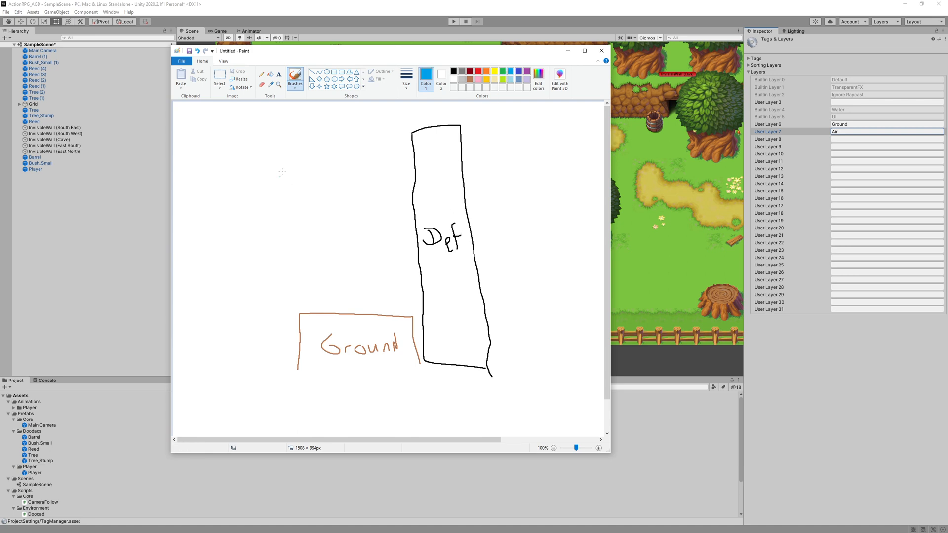
pyautogui.moveTo(293, 141); pyautogui.dragTo(303, 211)
pyautogui.moveTo(293, 140)
pyautogui.mouseDown()
pyautogui.moveTo(400, 139)
pyautogui.moveTo(323, 208)
pyautogui.moveTo(298, 210)
pyautogui.mouseUp()
pyautogui.moveTo(326, 170)
pyautogui.mouseDown()
pyautogui.moveTo(332, 188)
pyautogui.moveTo(366, 173)
pyautogui.mouseUp()
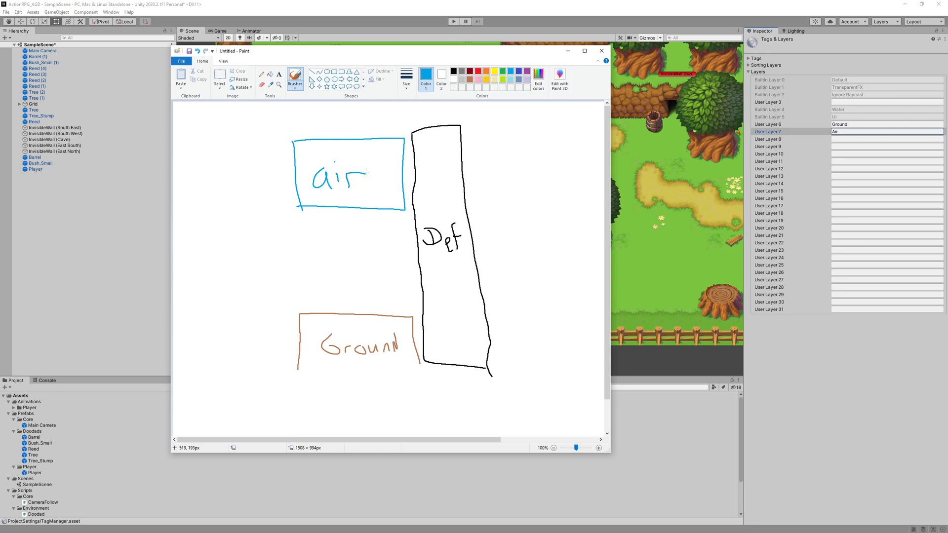
# Step: Draw a red stick figure holding a sword beside the labelled layer boxes
pyautogui.click(453, 72)
pyautogui.click(478, 71)
pyautogui.moveTo(226, 310); pyautogui.dragTo(213, 353)
pyautogui.moveTo(225, 311)
pyautogui.mouseDown()
pyautogui.moveTo(260, 362)
pyautogui.moveTo(228, 268)
pyautogui.moveTo(225, 218)
pyautogui.mouseUp()
pyautogui.moveTo(203, 258); pyautogui.dragTo(256, 264)
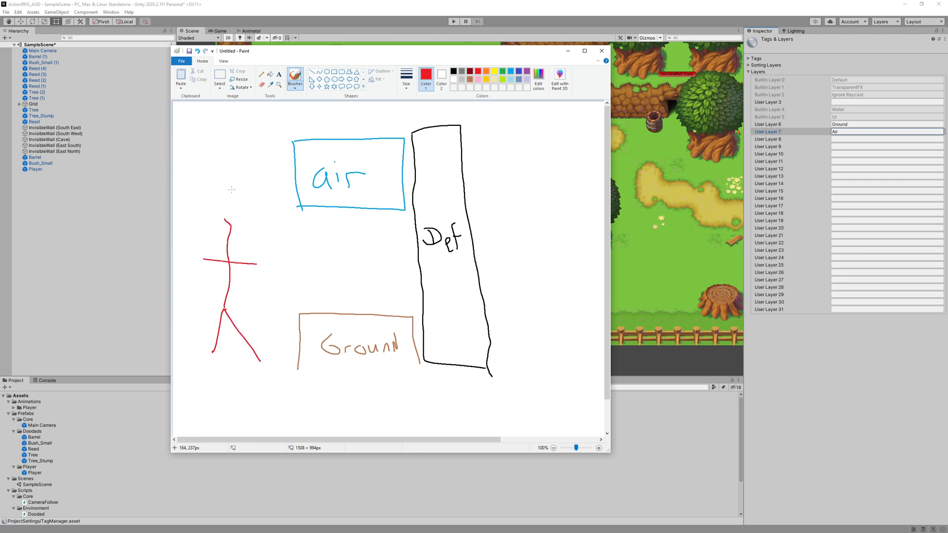
pyautogui.moveTo(231, 190)
pyautogui.mouseDown()
pyautogui.moveTo(239, 215)
pyautogui.moveTo(234, 189)
pyautogui.mouseUp()
pyautogui.moveTo(259, 256)
pyautogui.mouseDown()
pyautogui.moveTo(255, 270)
pyautogui.moveTo(277, 210)
pyautogui.mouseUp()
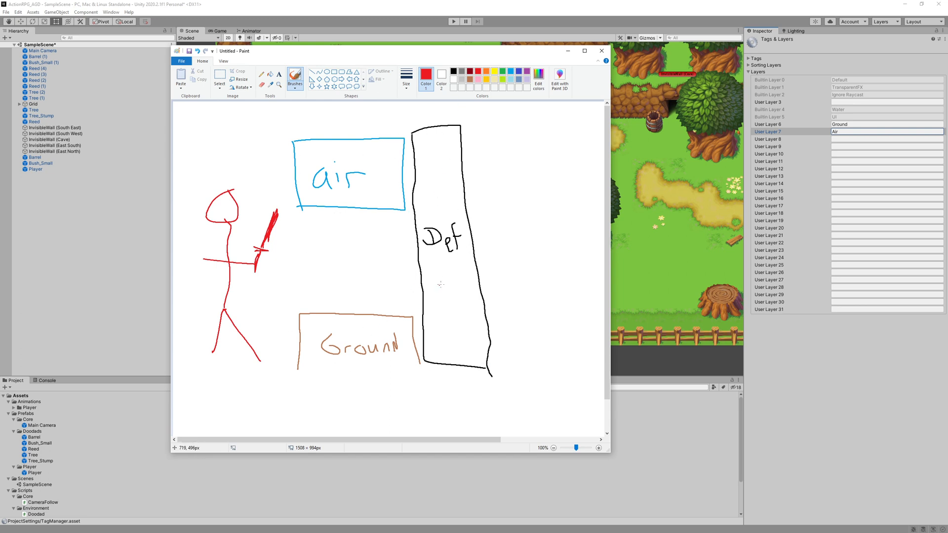
# Step: Draw a tall black frame around the red stick figure
pyautogui.click(453, 71)
pyautogui.moveTo(186, 183); pyautogui.dragTo(195, 351)
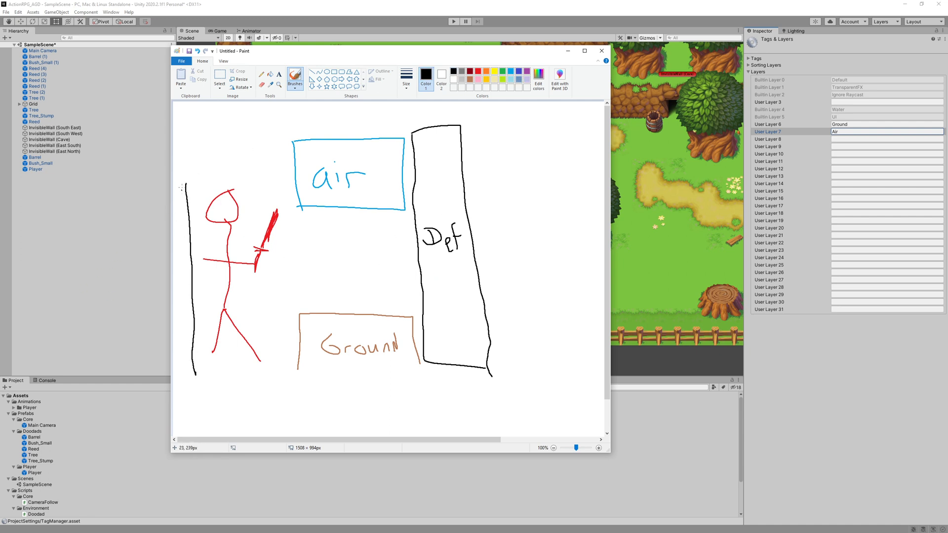
pyautogui.moveTo(181, 188)
pyautogui.mouseDown()
pyautogui.moveTo(231, 156)
pyautogui.moveTo(293, 264)
pyautogui.moveTo(296, 381)
pyautogui.moveTo(187, 382)
pyautogui.mouseUp()
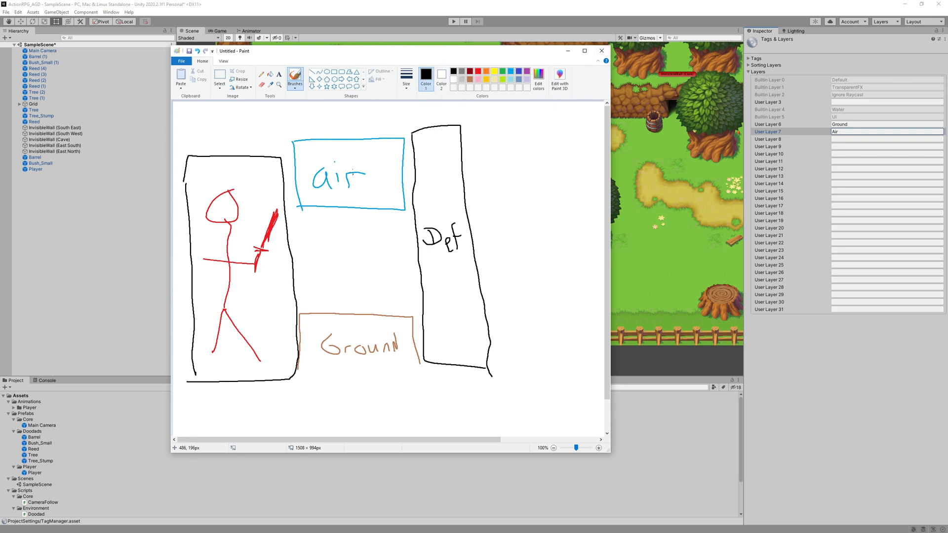
# Step: Close the Paint sketch without saving it and return to the Unity editor
pyautogui.moveTo(381, 169)
pyautogui.mouseDown()
pyautogui.moveTo(437, 166)
pyautogui.moveTo(426, 171)
pyautogui.mouseUp()
pyautogui.click(601, 50)
pyautogui.click(402, 254)
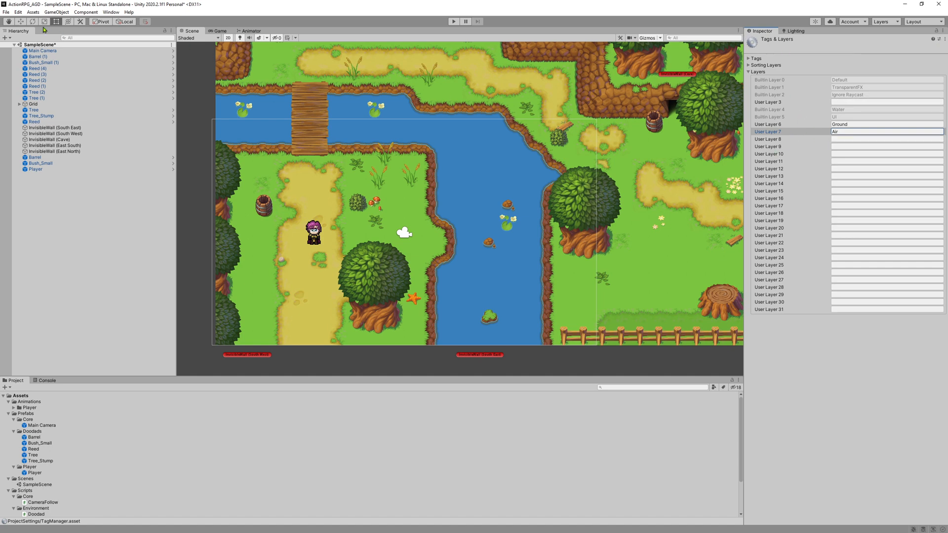
# Step: In the Physics 2D project settings, set the Y gravity to 0 and disable collisions between the Ground and Air layers
pyautogui.click(19, 13)
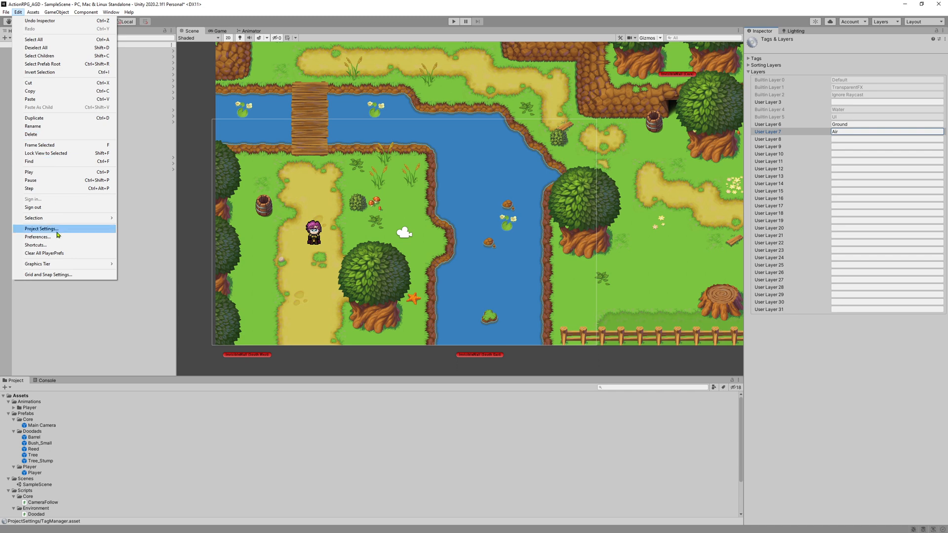
pyautogui.click(56, 230)
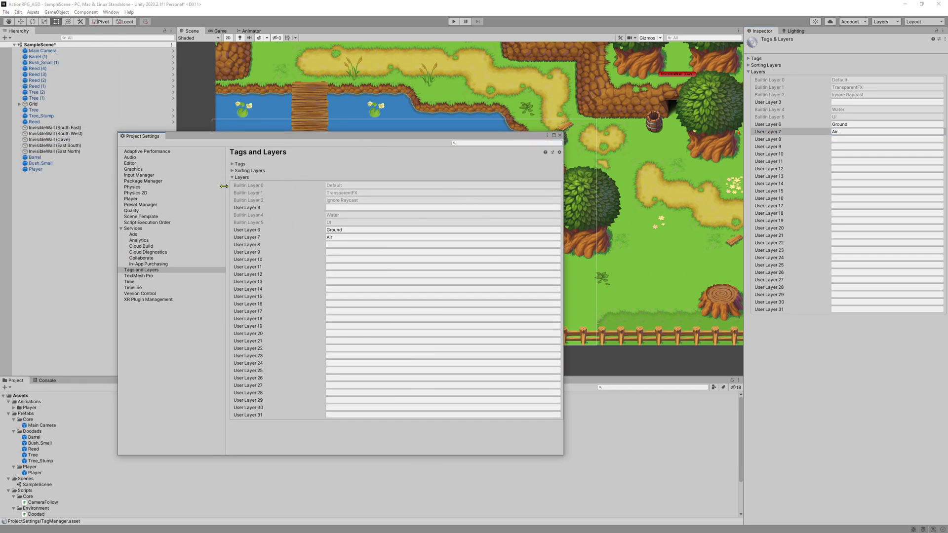
pyautogui.click(143, 193)
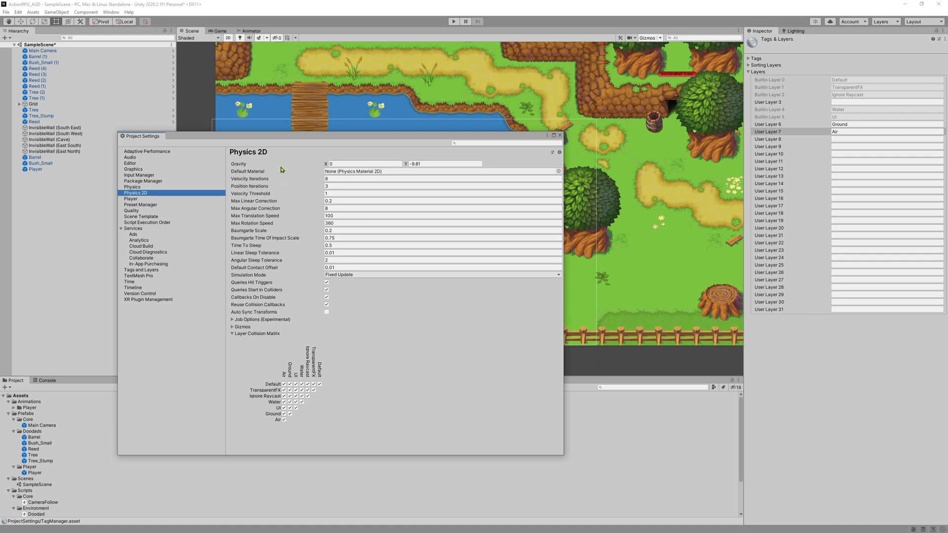
pyautogui.click(427, 164)
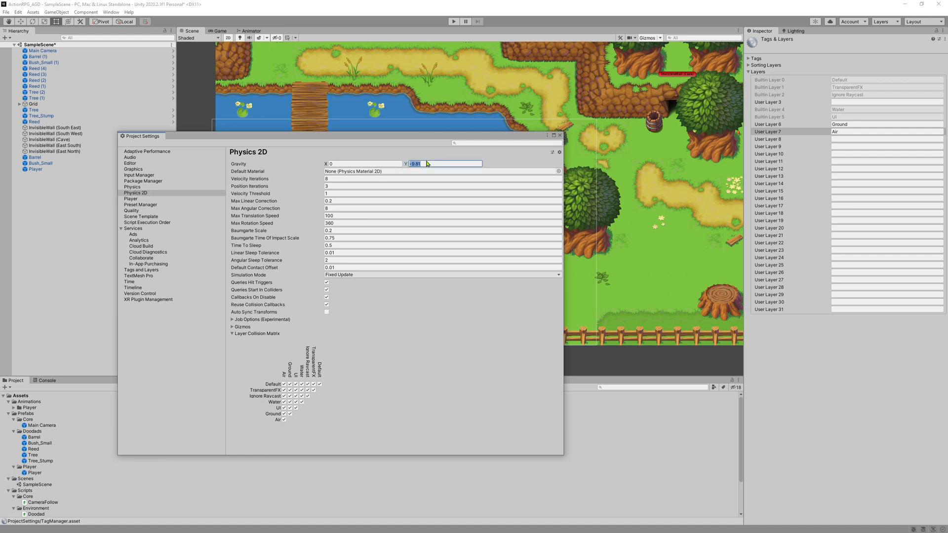
pyautogui.write('0')
pyautogui.press('Return')
pyautogui.click(284, 414)
pyautogui.click(560, 136)
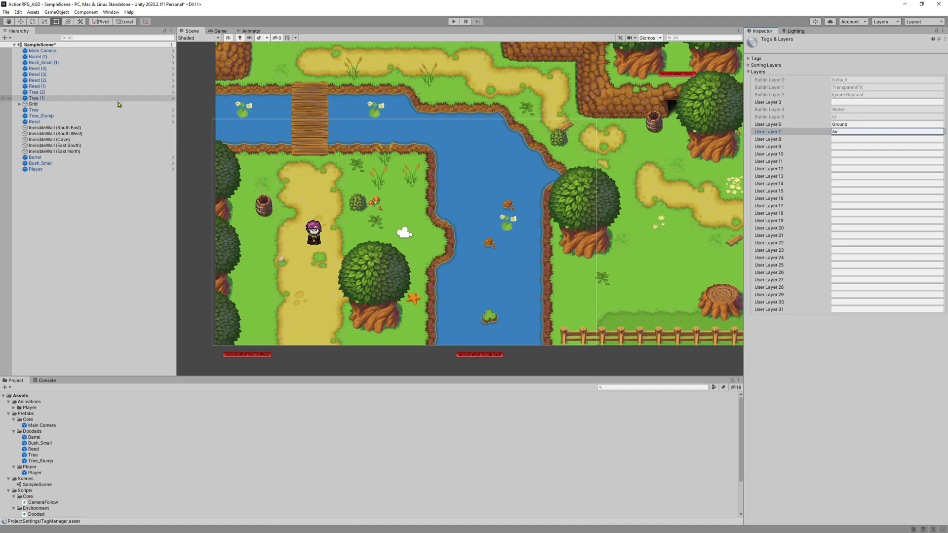
# Step: Select the Blocking_Low tilemap under Grid and hide all the other Grid tilemaps in the scene view
pyautogui.click(19, 104)
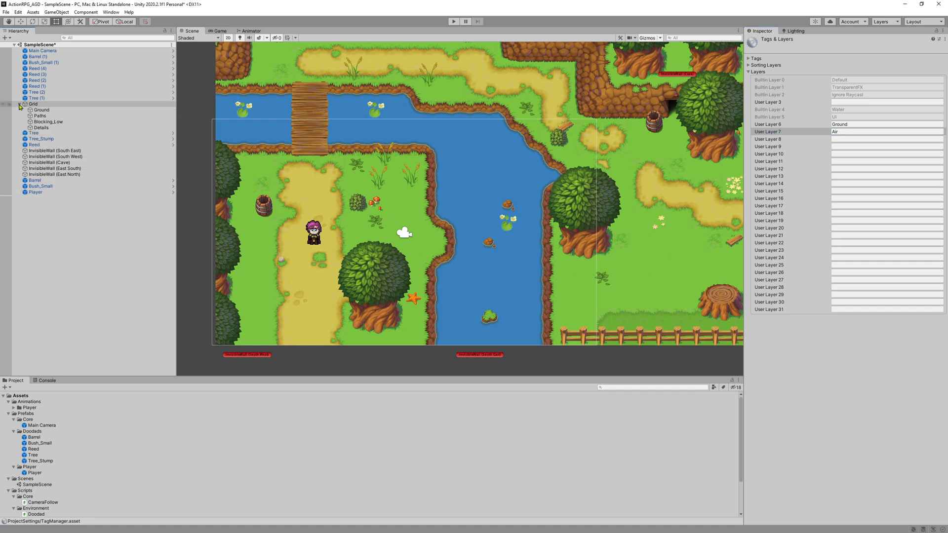
pyautogui.click(58, 123)
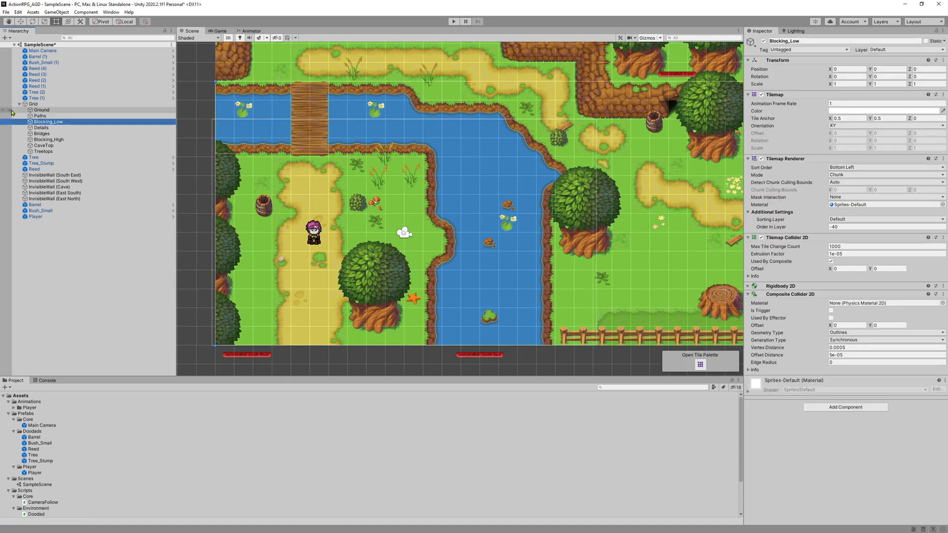
pyautogui.click(3, 111)
pyautogui.click(3, 116)
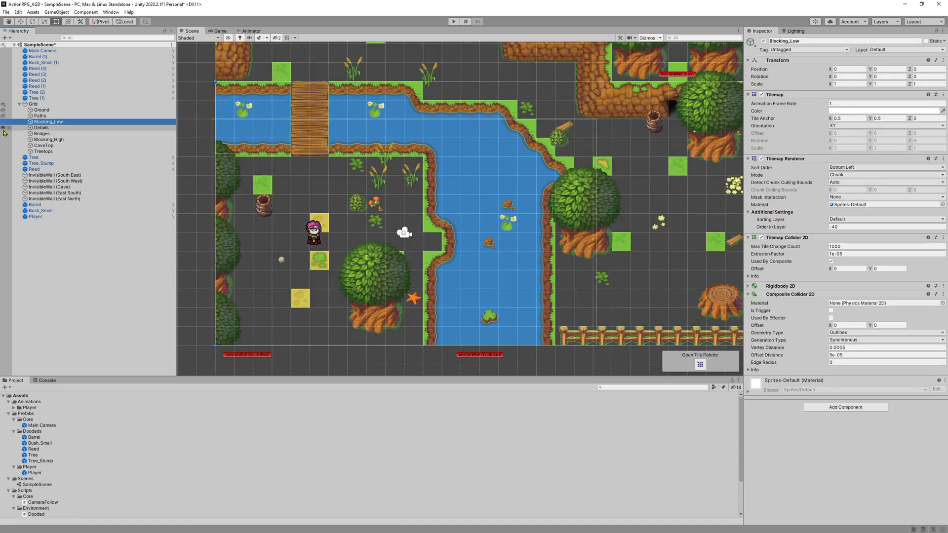
pyautogui.click(3, 128)
pyautogui.click(3, 134)
pyautogui.click(3, 139)
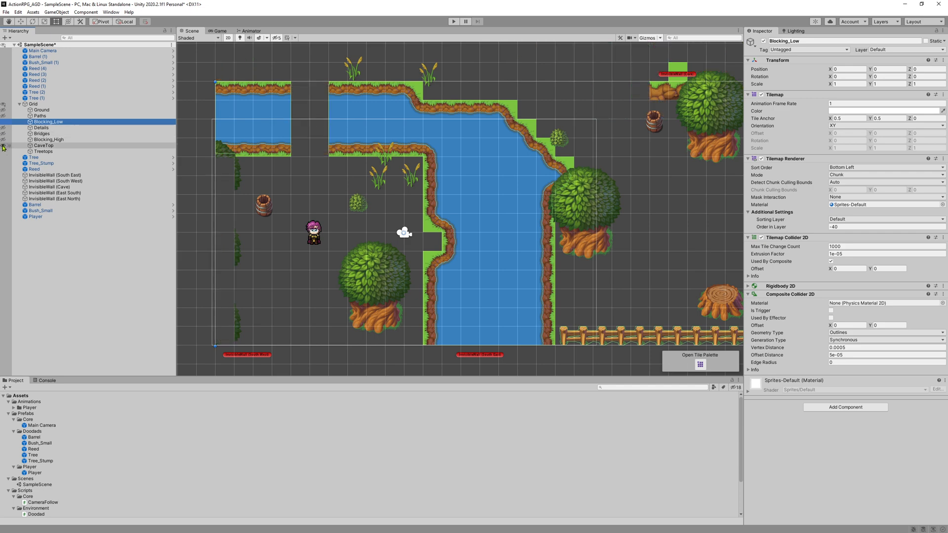
pyautogui.click(3, 146)
pyautogui.click(3, 151)
pyautogui.scroll(-3, 363, 186)
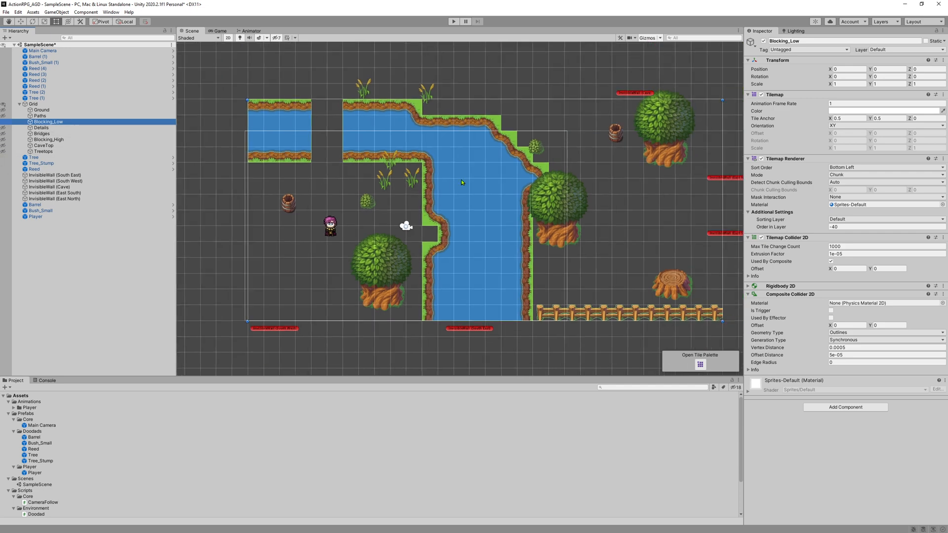
pyautogui.scroll(2, 395, 203)
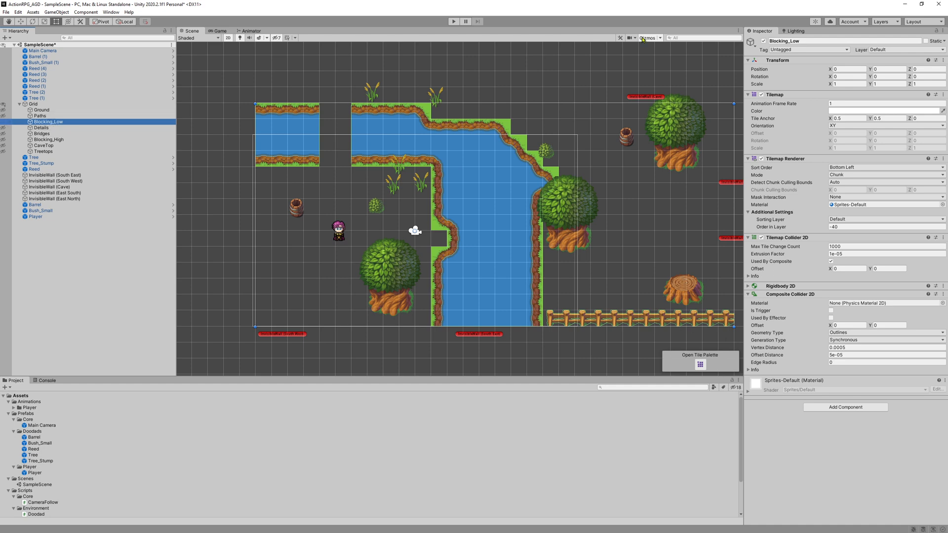
# Step: Assign the Blocking_Low tilemap to the Ground layer
pyautogui.press('F2')
pyautogui.click(889, 50)
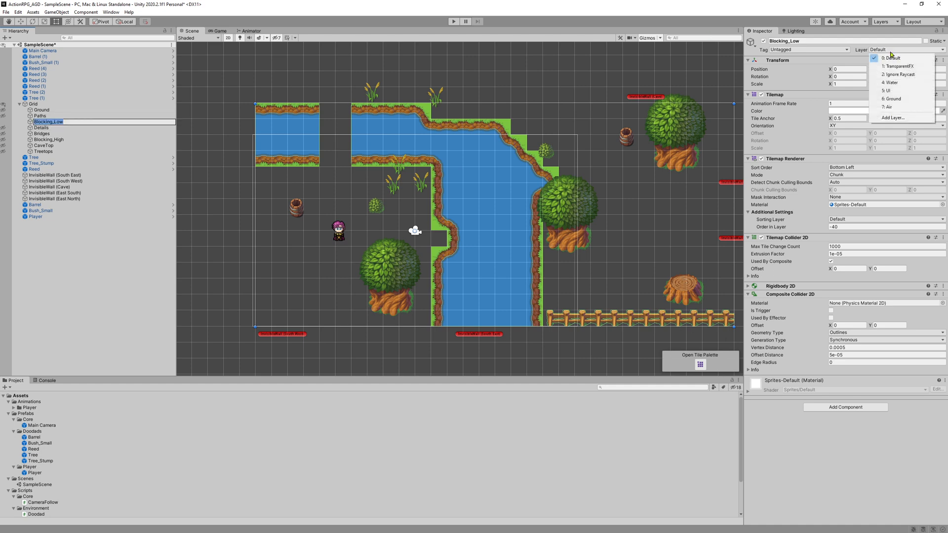
pyautogui.click(892, 98)
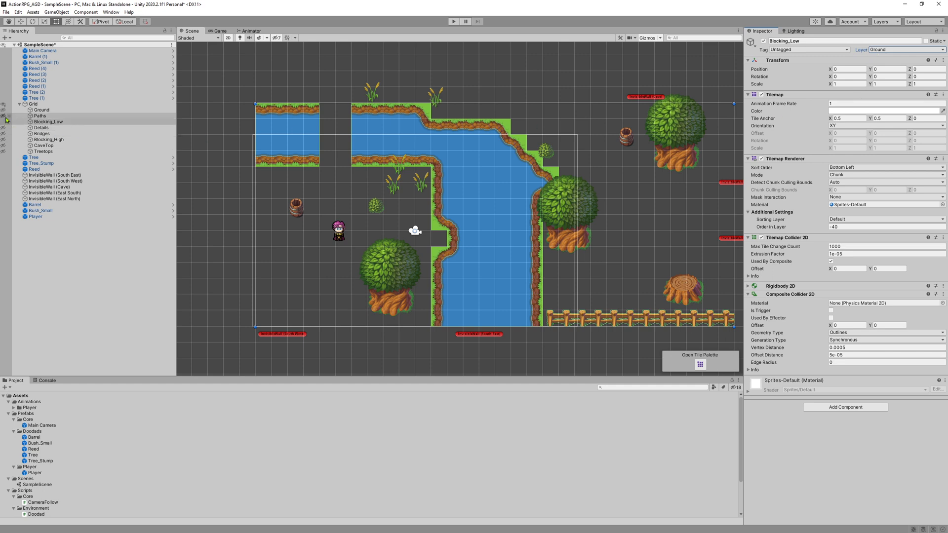
# Step: Select the Blocking_High tilemap, show it in the scene view, and hide Blocking_Low
pyautogui.click(35, 140)
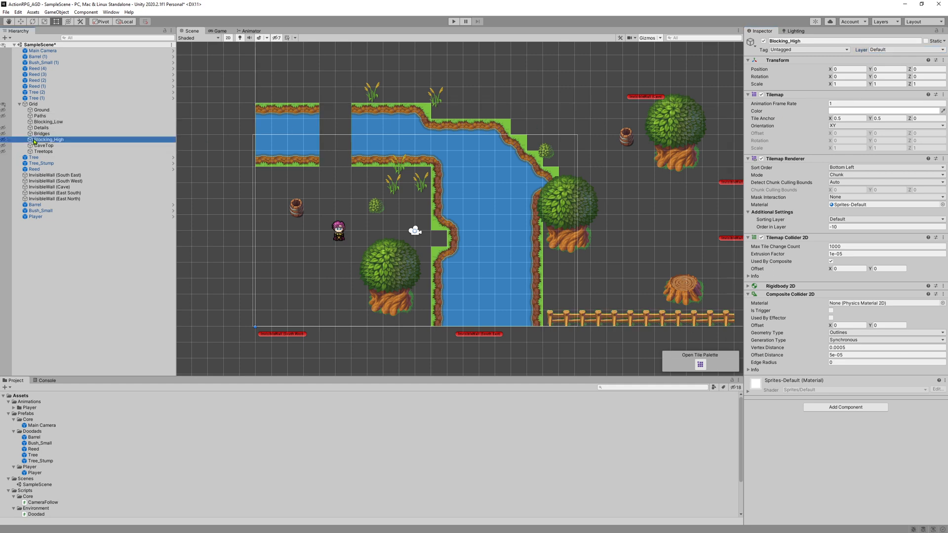
pyautogui.click(4, 122)
pyautogui.click(3, 140)
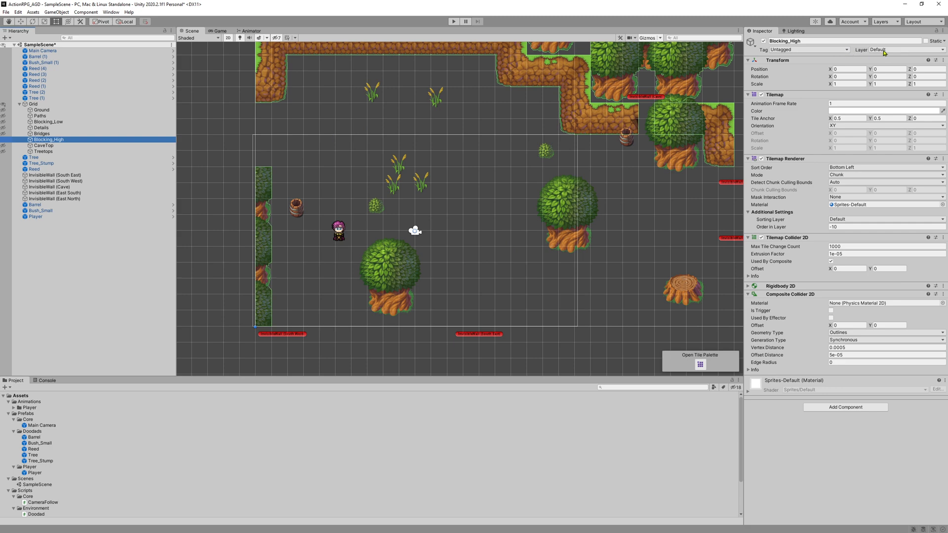
# Step: Show all the hidden Grid tilemaps again in the scene view and collapse the Grid object in the hierarchy
pyautogui.moveTo(530, 191); pyautogui.dragTo(532, 219, button='middle')
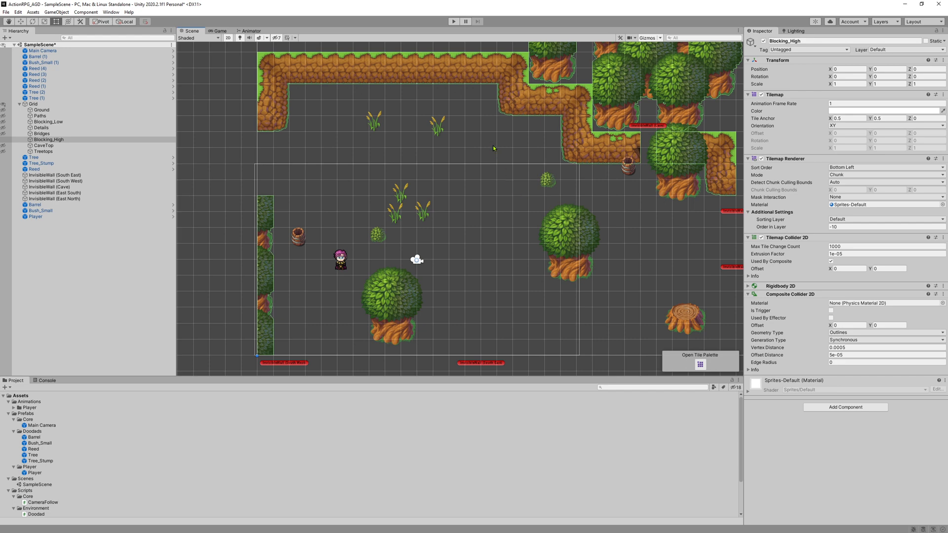
pyautogui.moveTo(550, 141); pyautogui.dragTo(539, 120, button='middle')
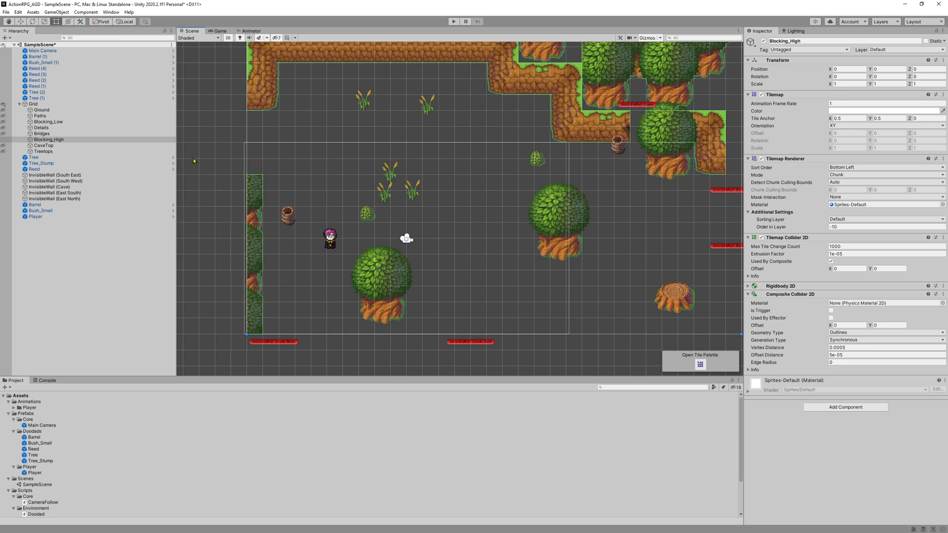
pyautogui.click(3, 111)
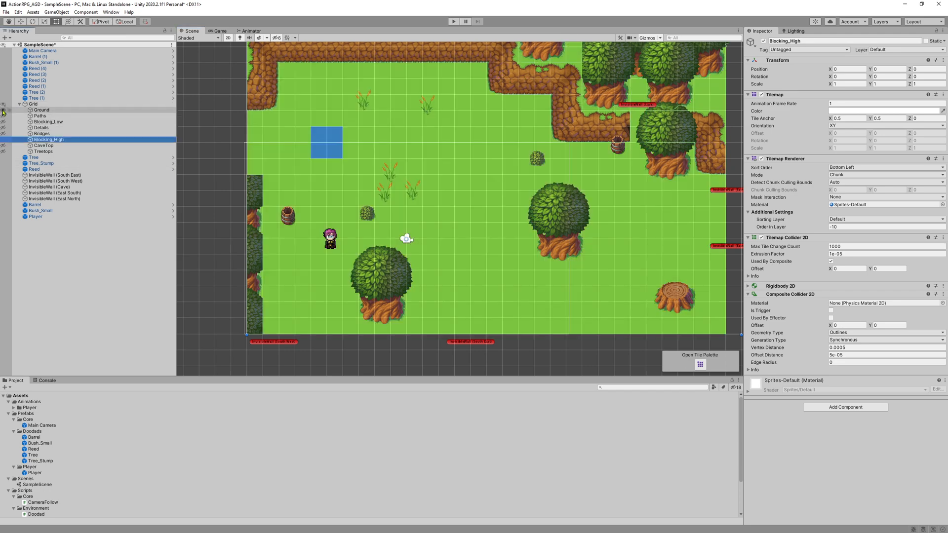
pyautogui.click(3, 116)
pyautogui.click(3, 122)
pyautogui.click(3, 128)
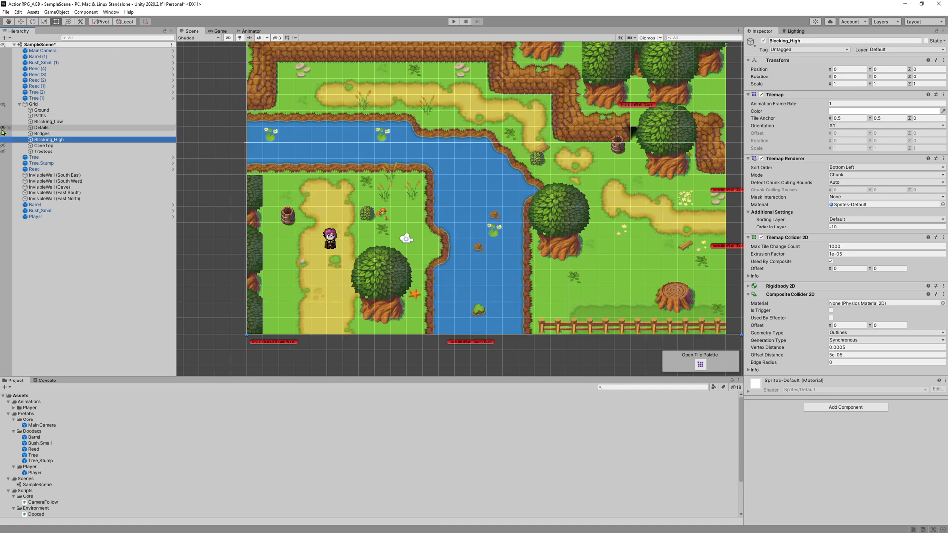
pyautogui.click(3, 133)
pyautogui.click(3, 145)
pyautogui.click(3, 151)
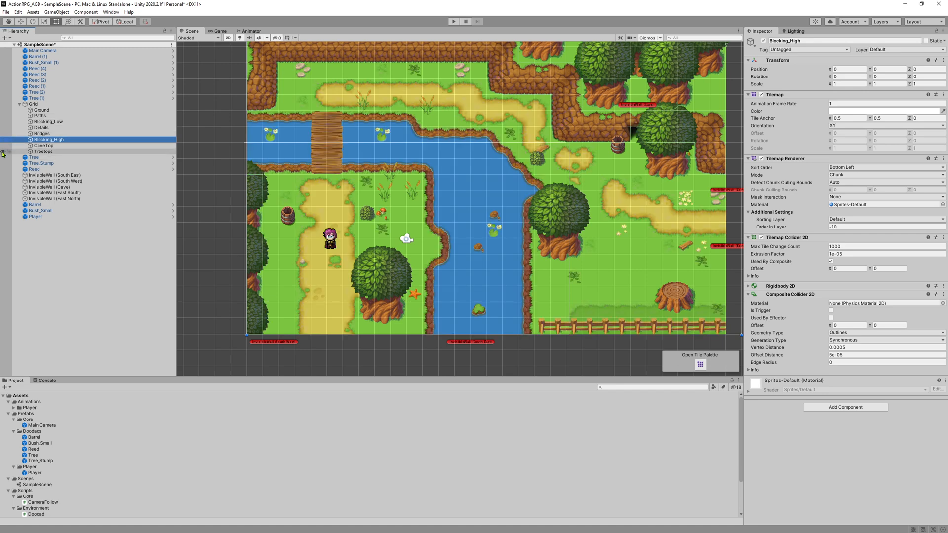
pyautogui.click(19, 104)
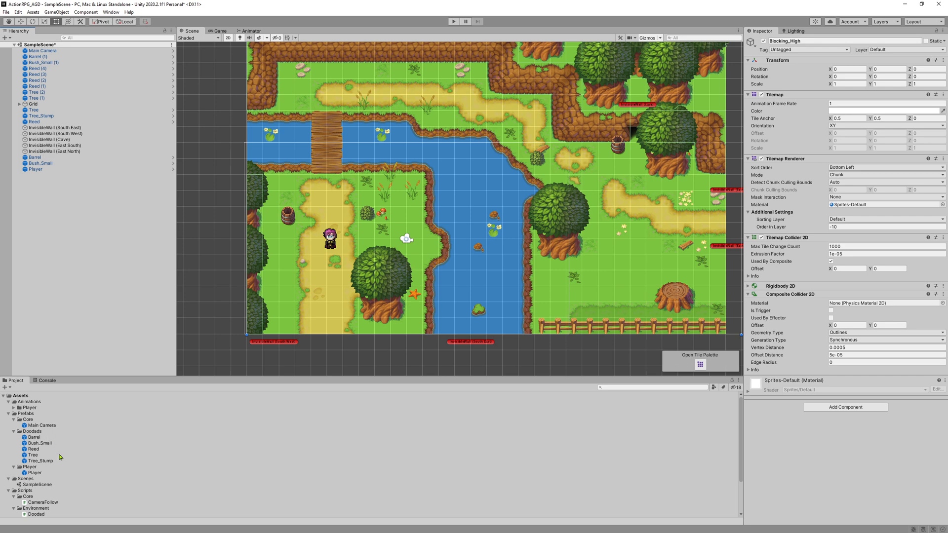
# Step: Assign the Barrel and Bush_Small prefabs in the Doodads folder to the Ground layer
pyautogui.click(34, 438)
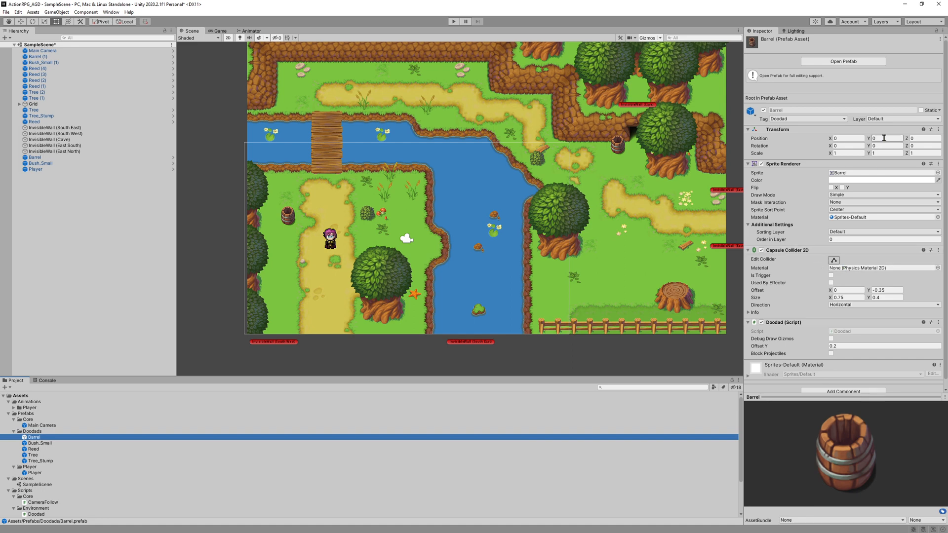
pyautogui.click(877, 119)
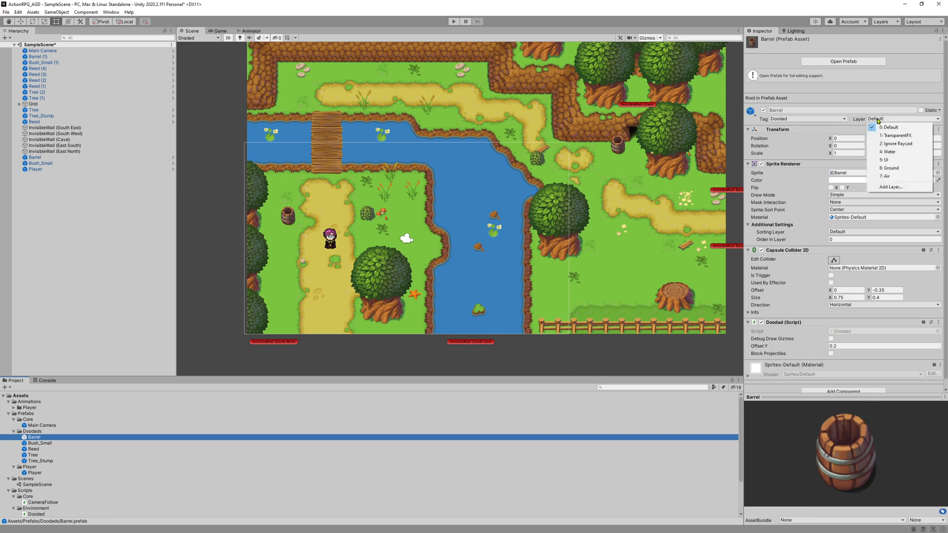
pyautogui.click(891, 168)
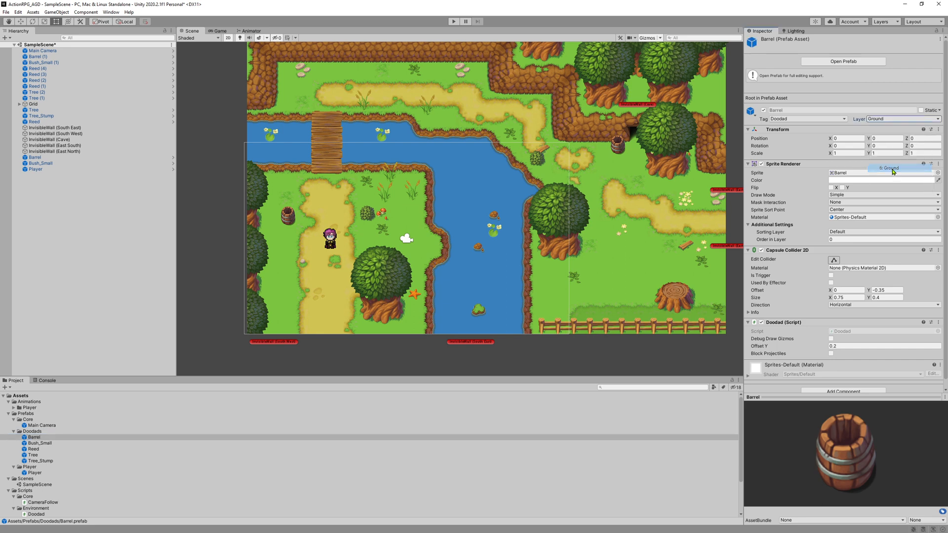
pyautogui.click(39, 443)
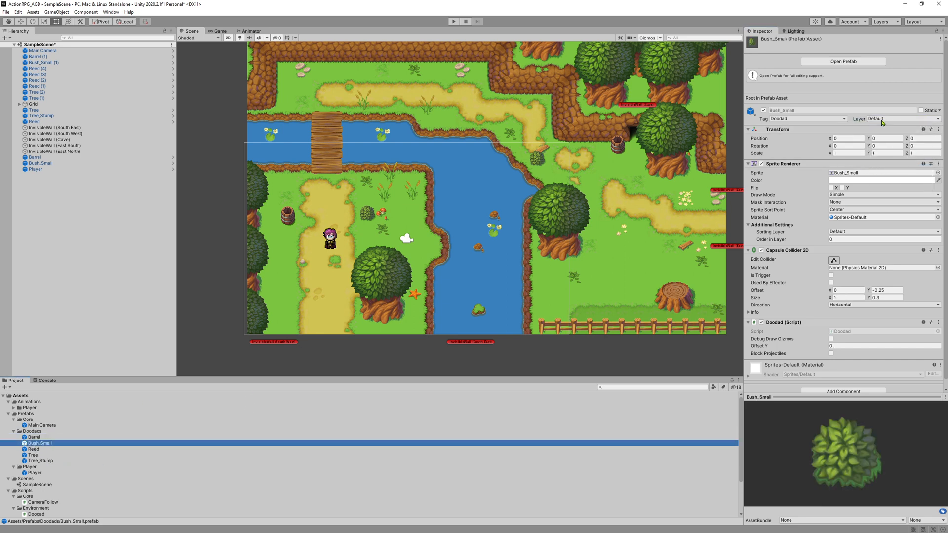
pyautogui.click(883, 119)
pyautogui.click(887, 170)
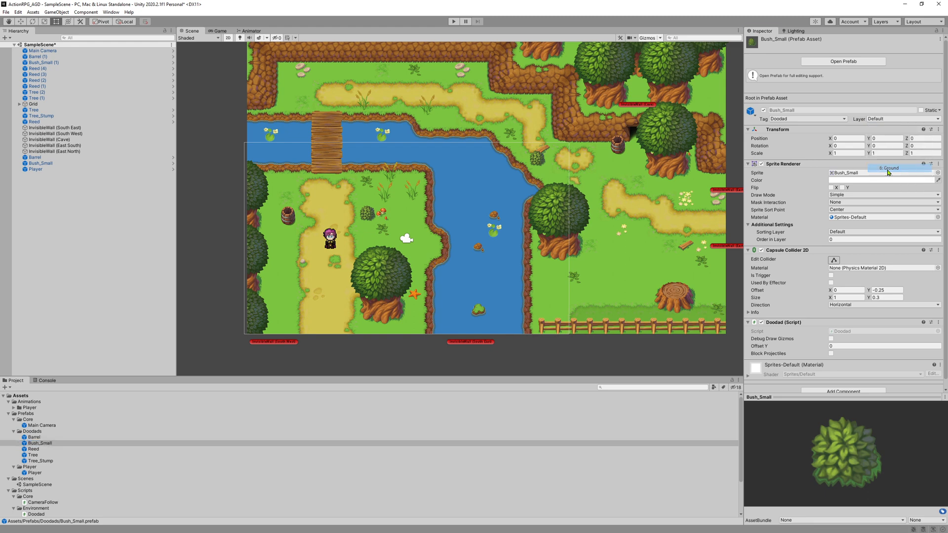
# Step: Assign the Reed and Tree_Stump prefabs to the Ground layer, leaving the Tree prefab on its default layer
pyautogui.click(33, 449)
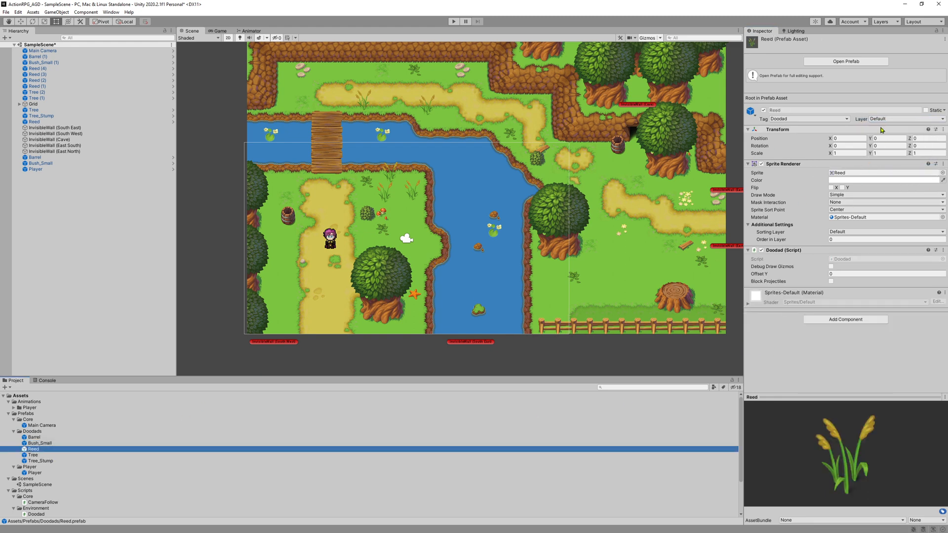
pyautogui.click(879, 119)
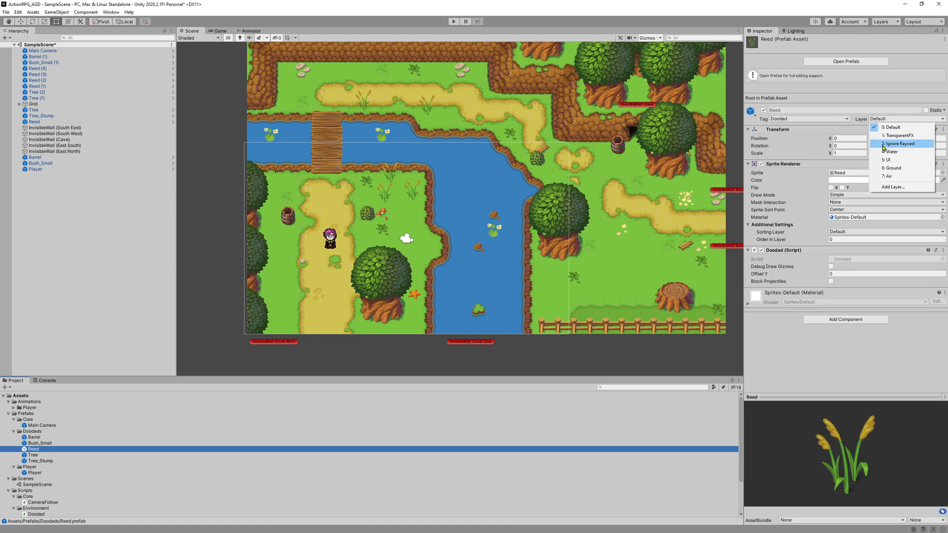
pyautogui.click(907, 168)
pyautogui.click(29, 455)
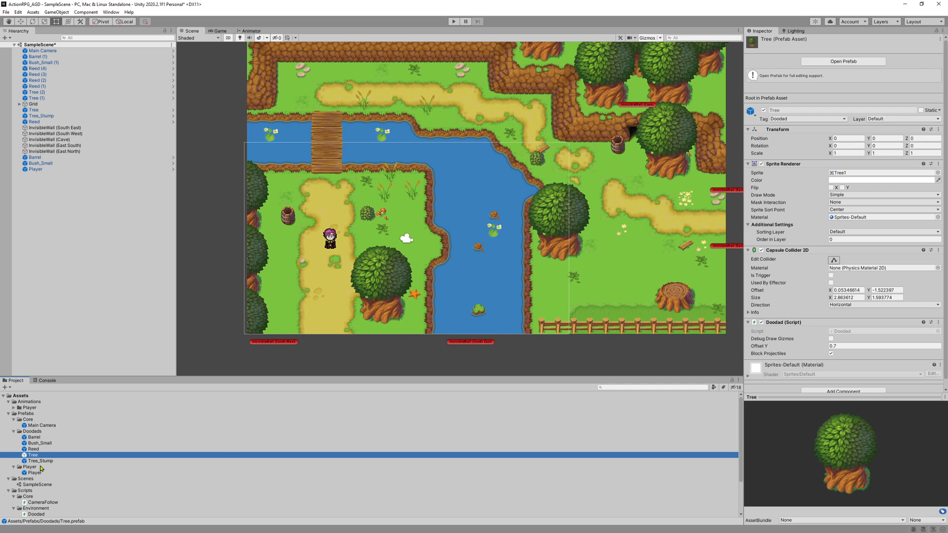
pyautogui.click(38, 461)
pyautogui.click(894, 119)
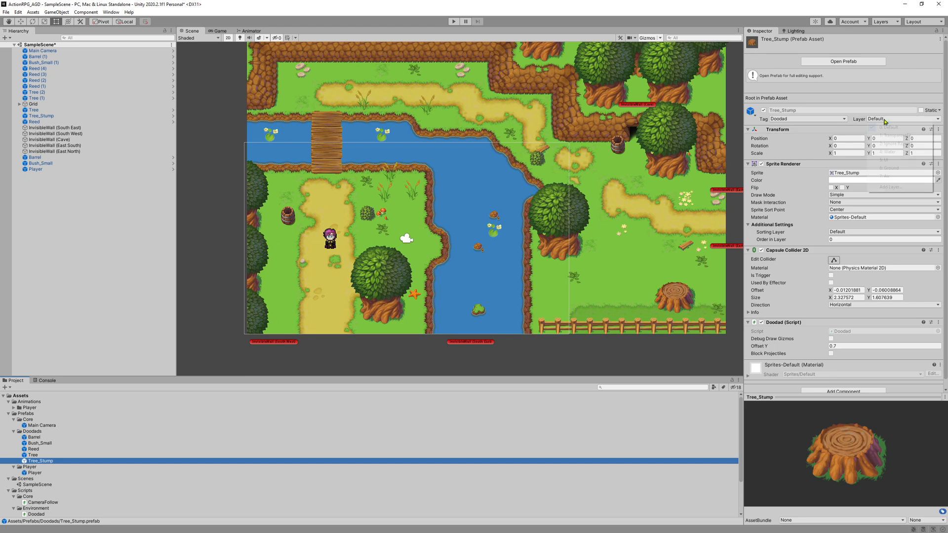
pyautogui.click(890, 168)
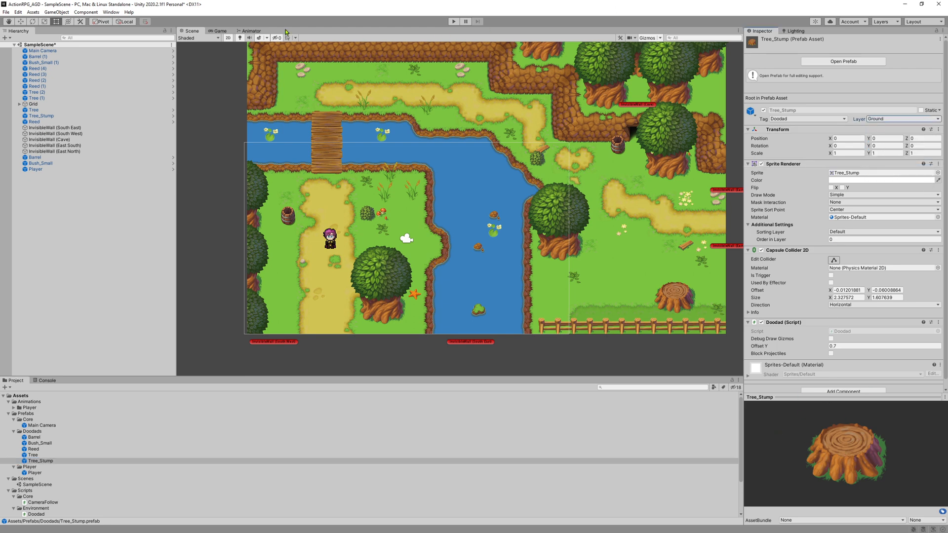
# Step: Play-test the scene by walking the player around the barrel and the nearby tree, and stop the game
pyautogui.click(452, 22)
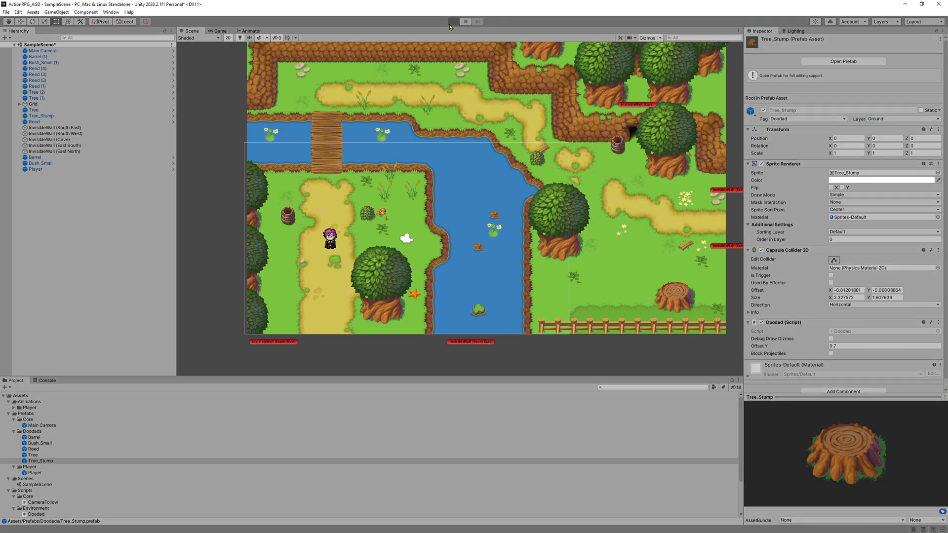
pyautogui.press('a')
pyautogui.press('w')
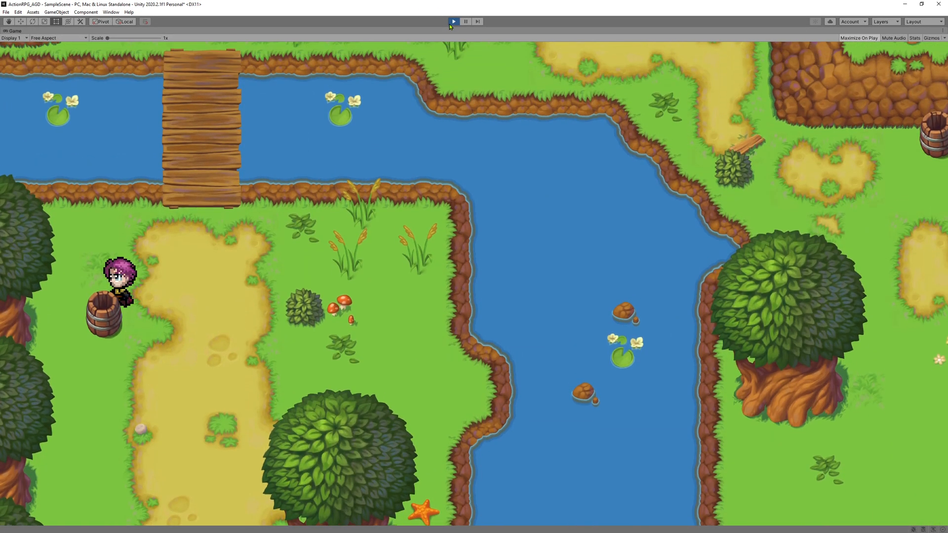
pyautogui.press('s')
pyautogui.press('d')
pyautogui.press('s')
pyautogui.press('s')
pyautogui.press('w')
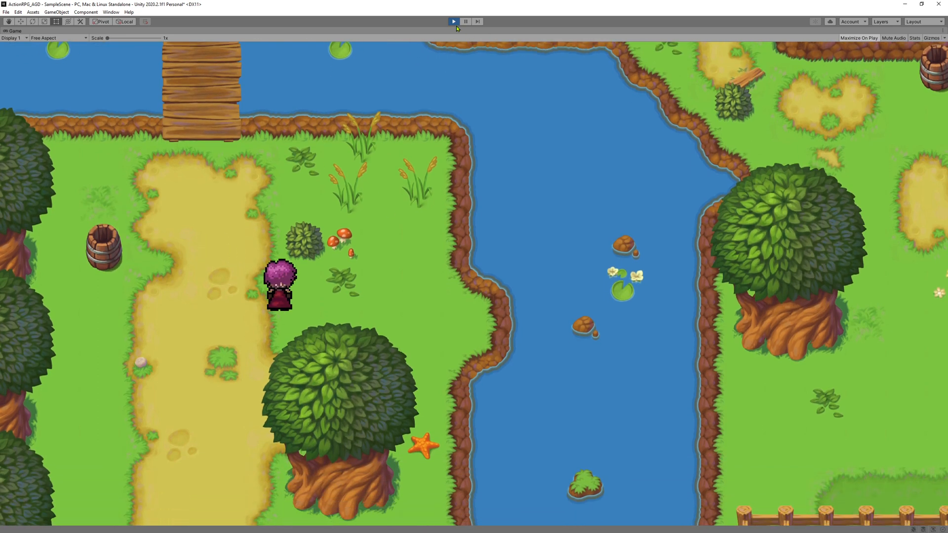
pyautogui.click(454, 23)
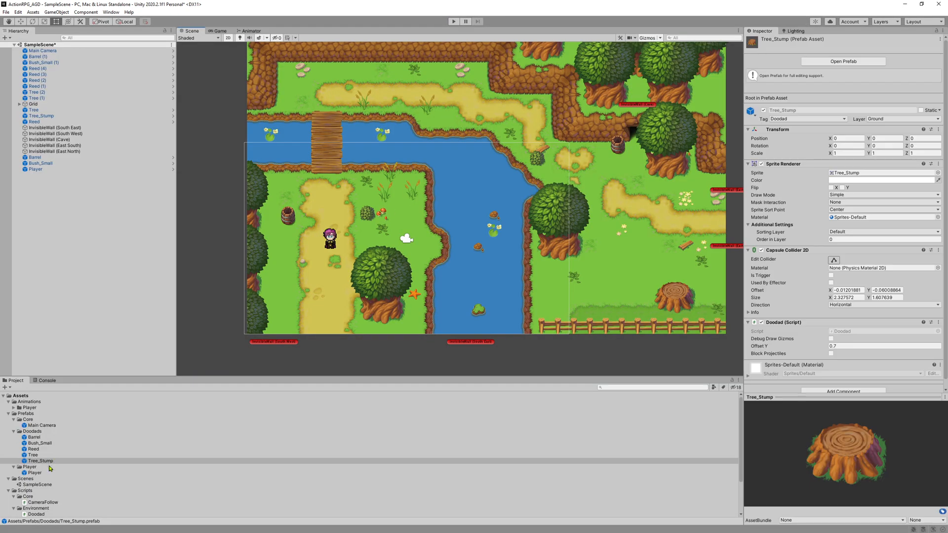
# Step: Assign the Player prefab to the Air layer
pyautogui.click(34, 472)
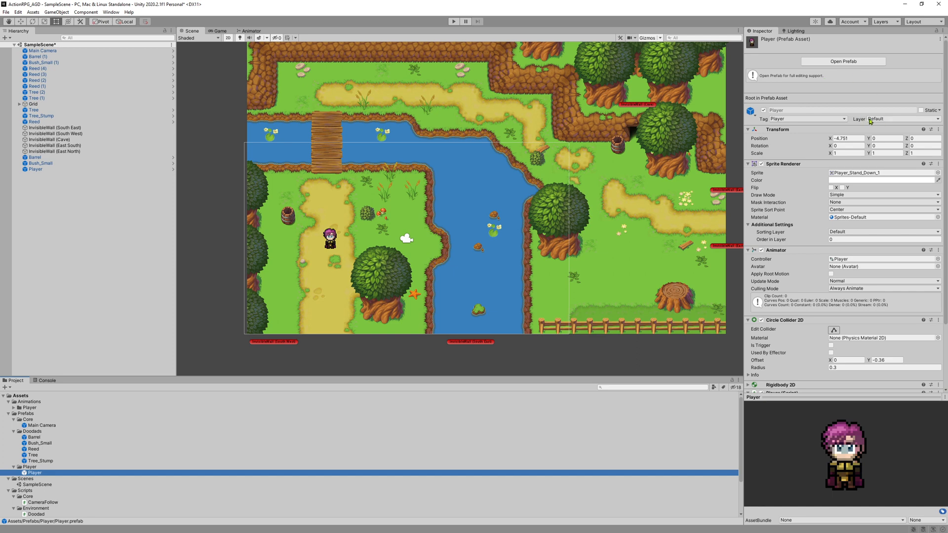
pyautogui.click(879, 122)
pyautogui.click(886, 176)
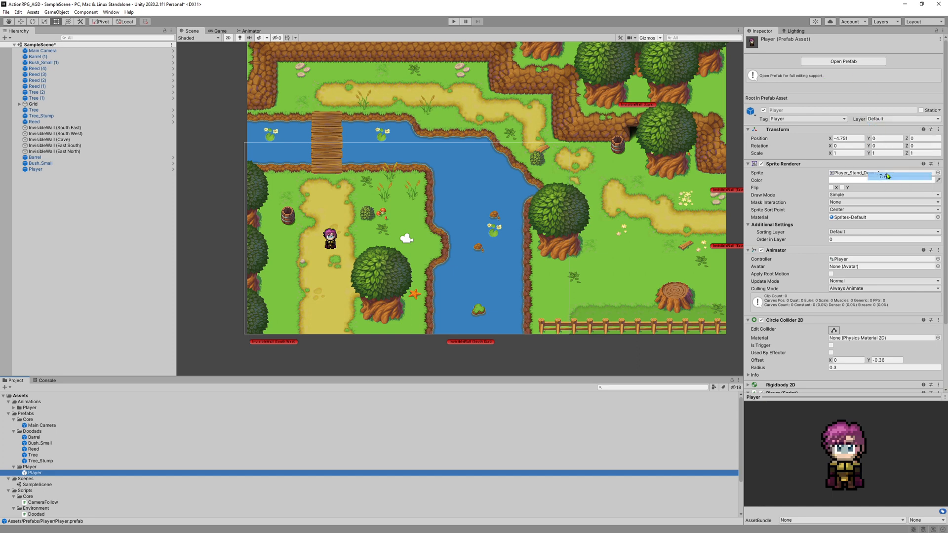
# Step: Run the game and walk the player across the river and along the cliff wall to test collisions on the Air layer
pyautogui.click(453, 21)
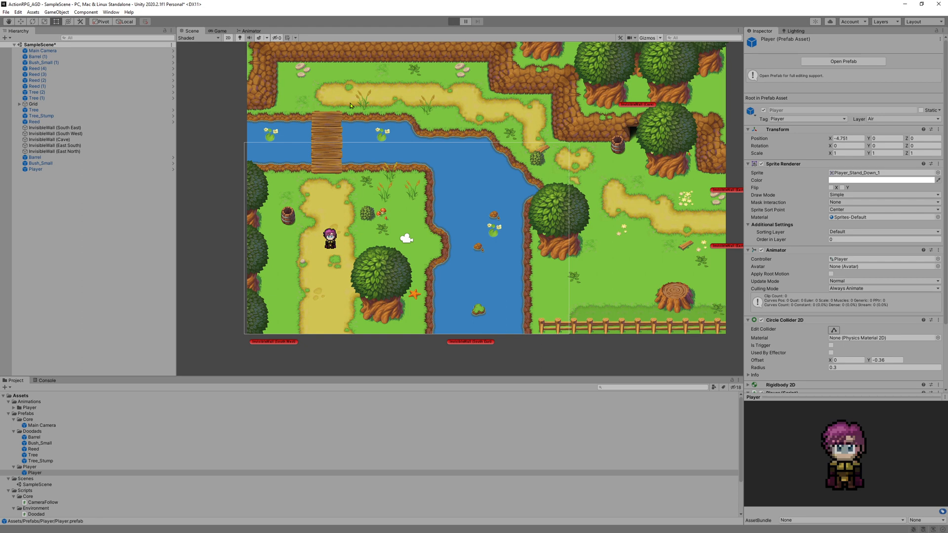
pyautogui.press('d')
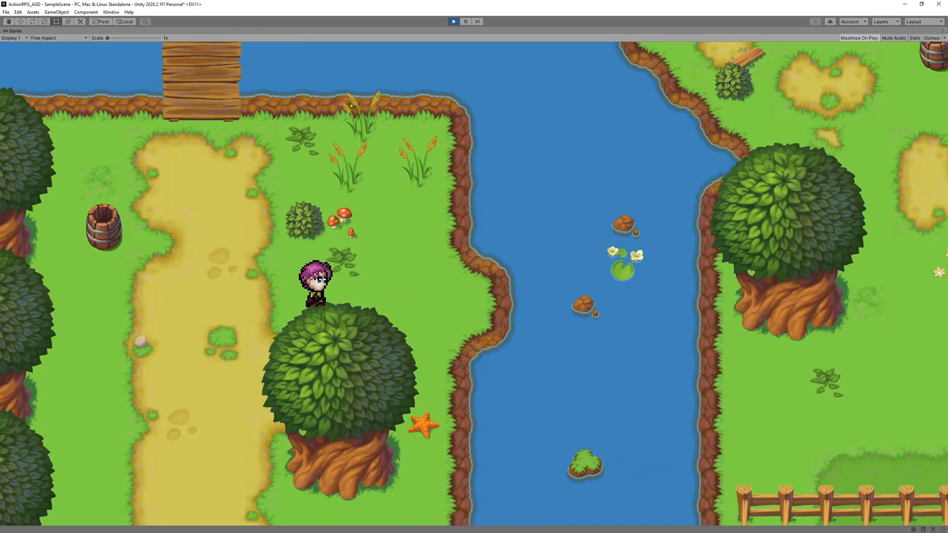
pyautogui.press('w')
pyautogui.press('d')
pyautogui.press('s')
pyautogui.press('w')
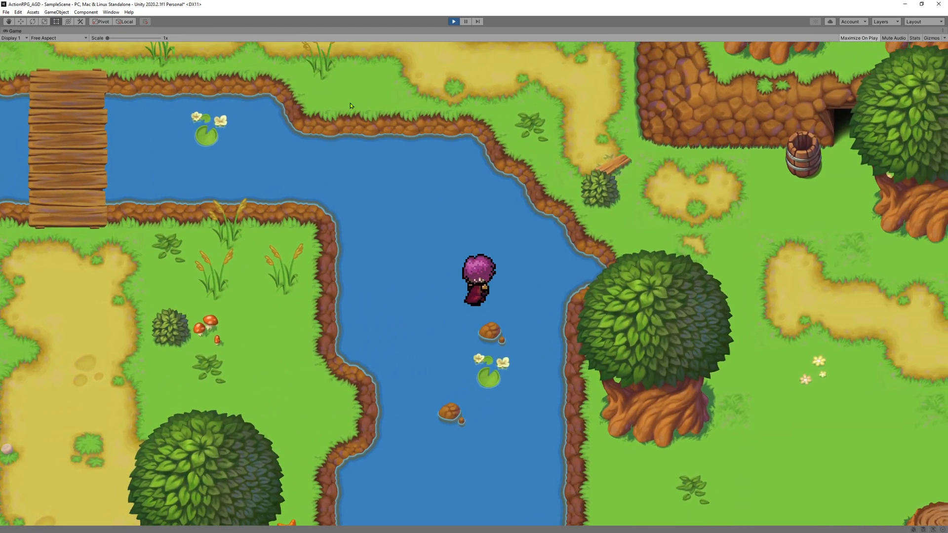
pyautogui.press('w')
pyautogui.press('a')
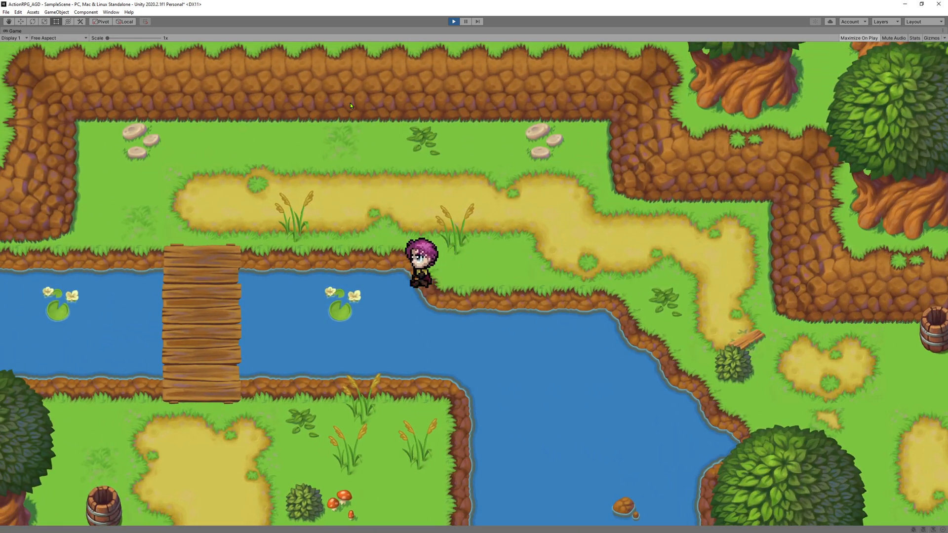
pyautogui.press('w')
pyautogui.press('a')
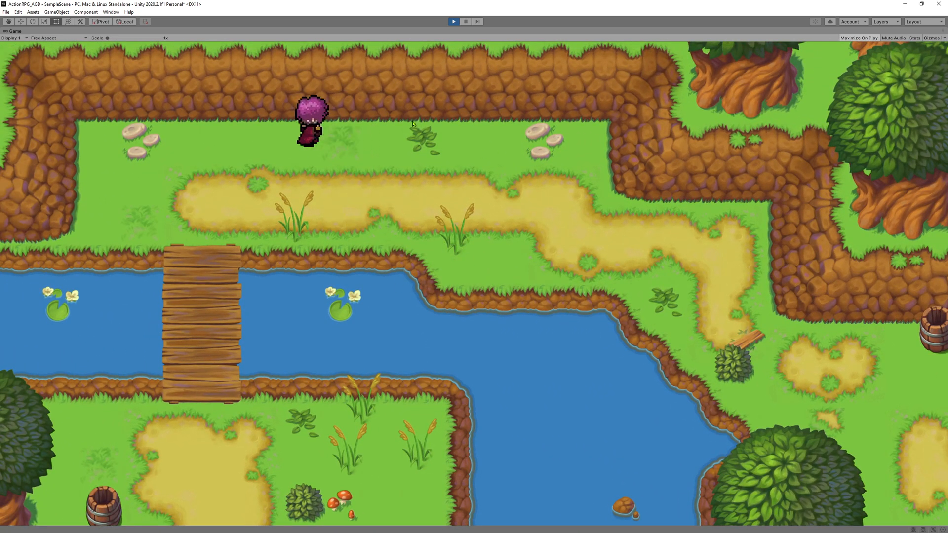
pyautogui.press('a')
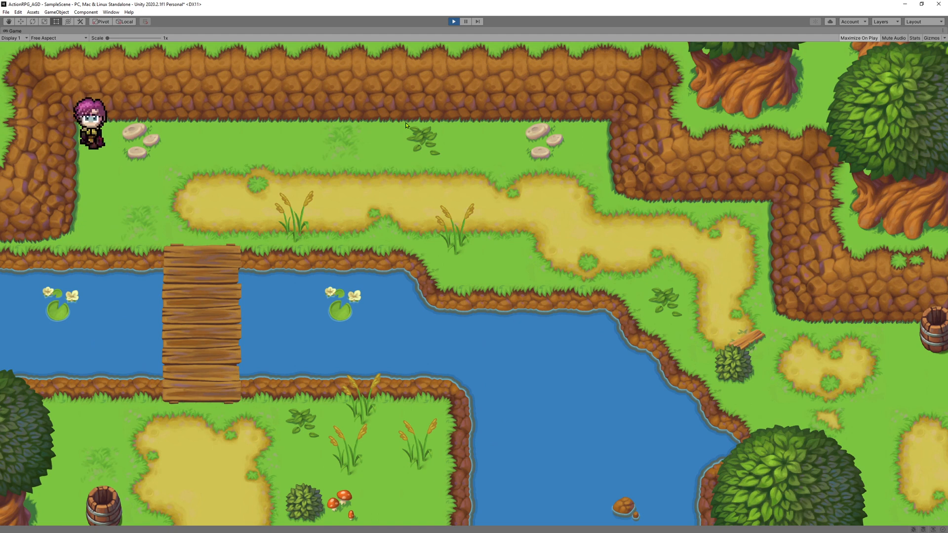
# Step: Walk the player from the cliff corner back into the river and test movement at the map's west edge
pyautogui.press('s')
pyautogui.press('s')
pyautogui.press('a')
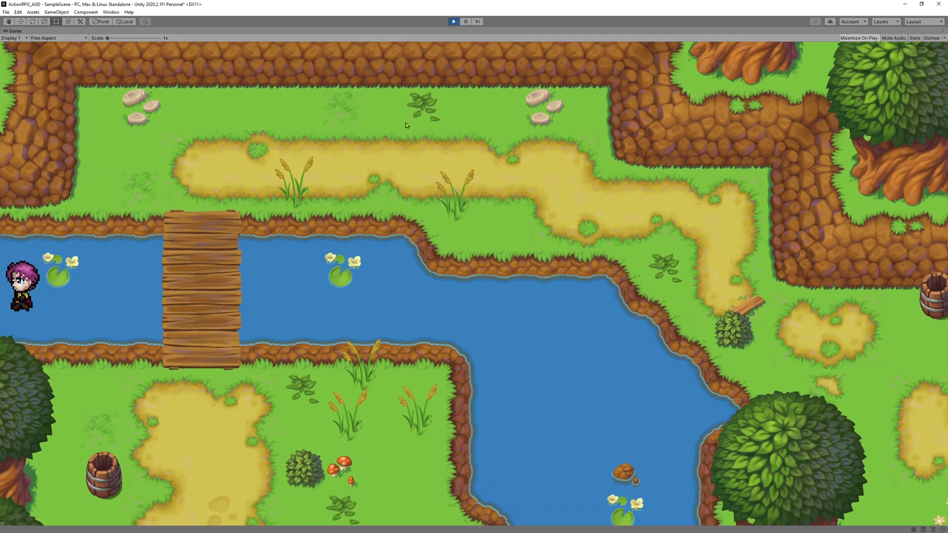
pyautogui.press('d')
pyautogui.press('a')
pyautogui.press('d')
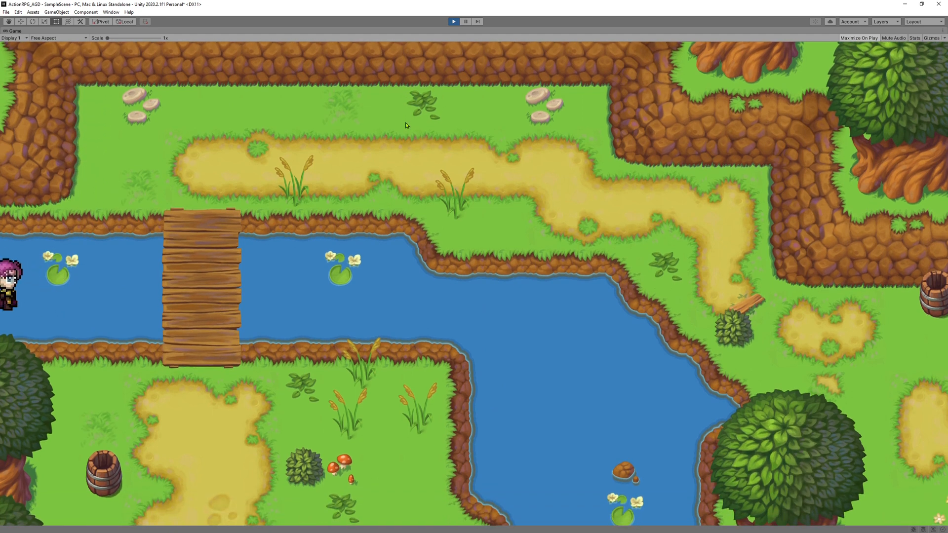
pyautogui.press('a')
pyautogui.press('w')
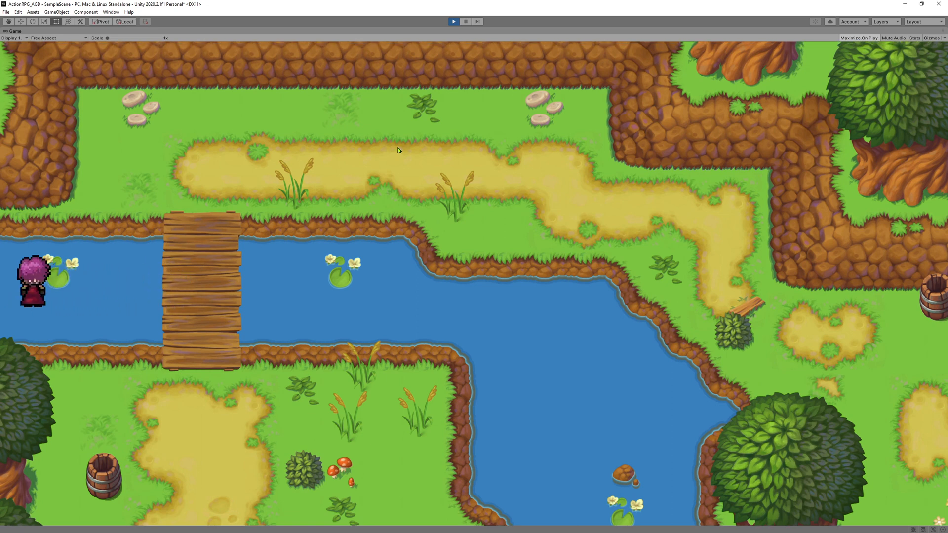
# Step: Walk the player out of the river over the south bank and around the barrel beside the western trees to test collisions
pyautogui.press('s')
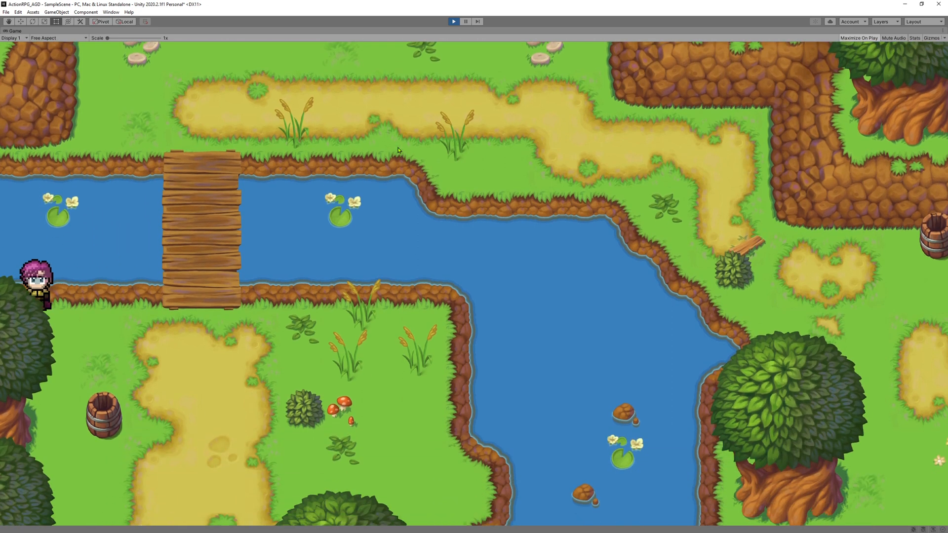
pyautogui.press('d')
pyautogui.press('w')
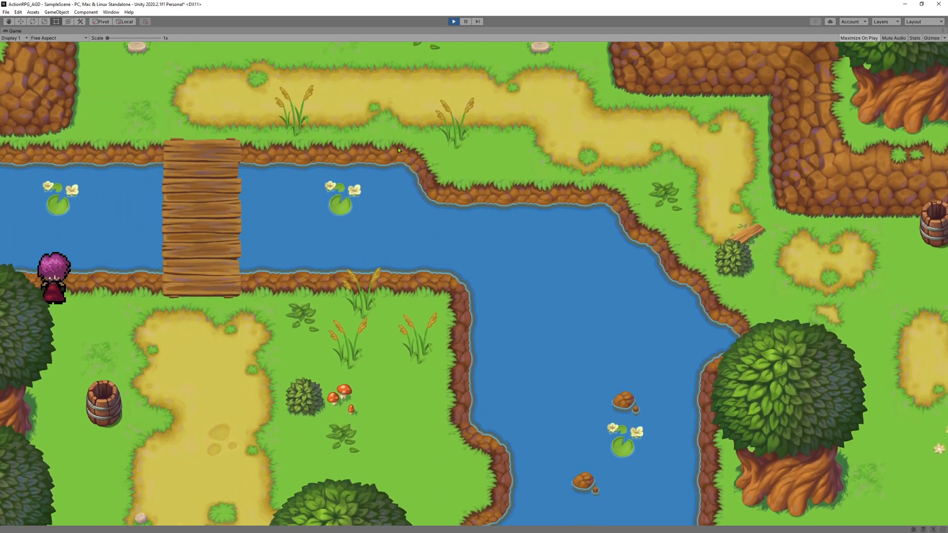
pyautogui.press('a')
pyautogui.press('d')
pyautogui.press('s')
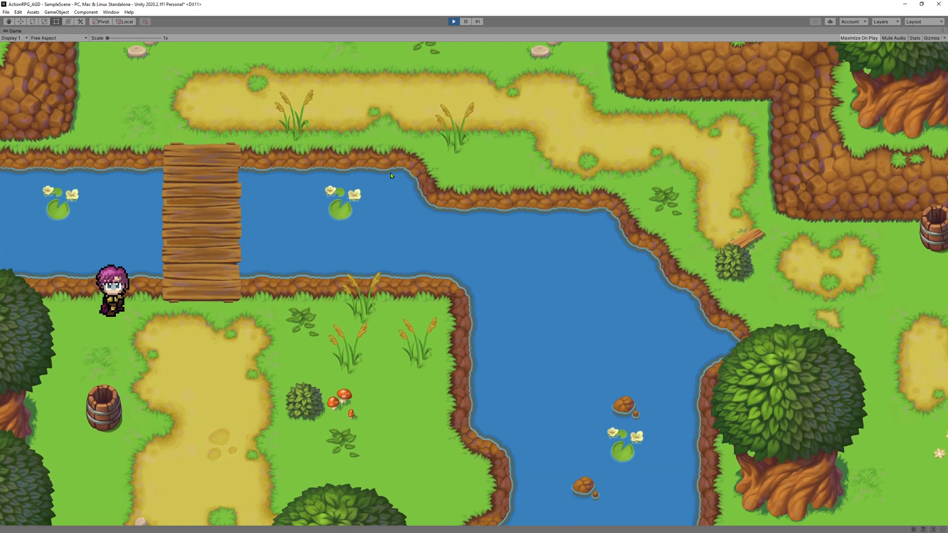
pyautogui.press('a')
pyautogui.press('d')
pyautogui.press('w')
pyautogui.press('a')
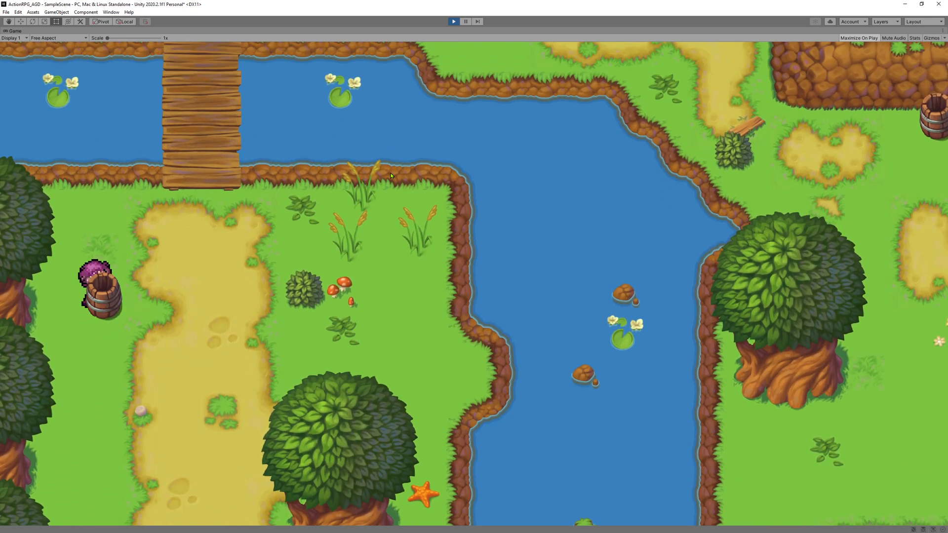
# Step: Walk the player past the large tree by the dirt path and east across the river over the grassy islet
pyautogui.press('d')
pyautogui.press('s')
pyautogui.press('d')
pyautogui.press('s')
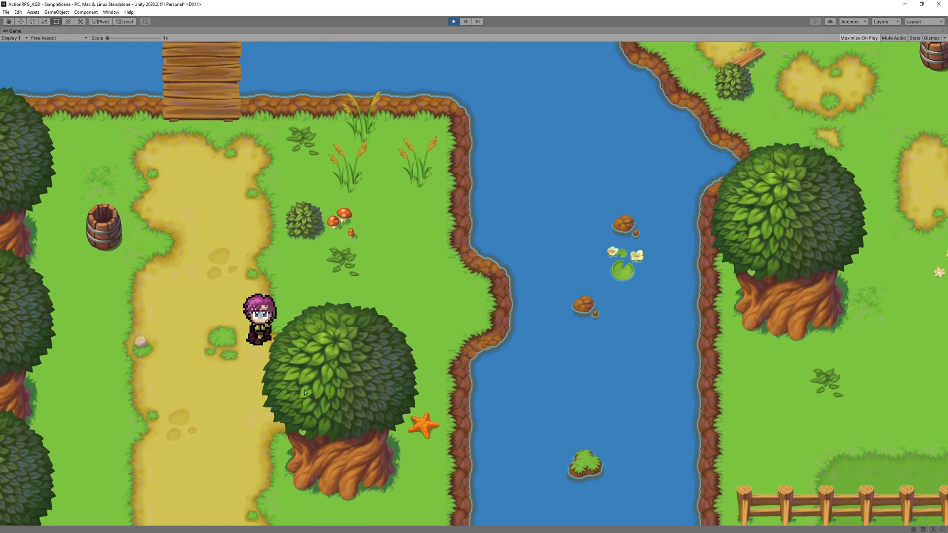
pyautogui.press('d')
pyautogui.press('s')
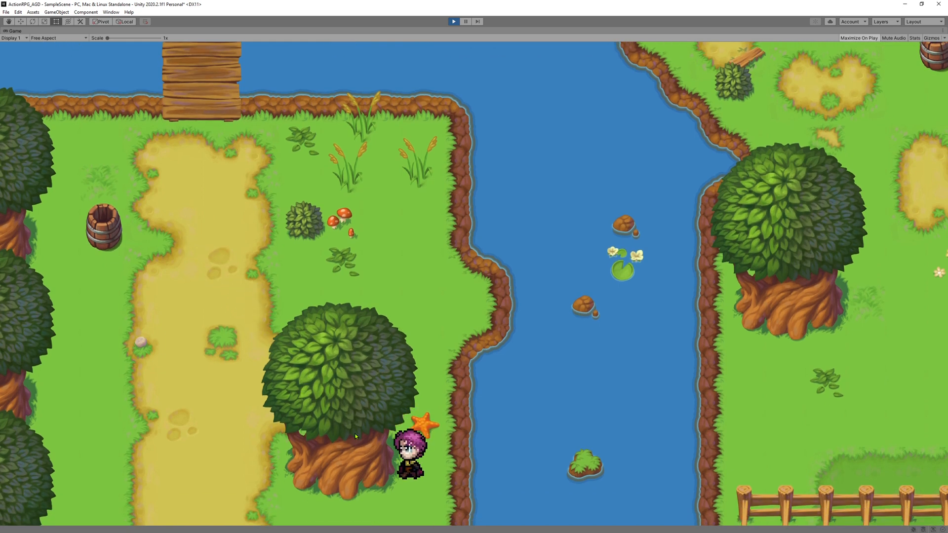
pyautogui.press('w')
pyautogui.press('d')
pyautogui.press('d')
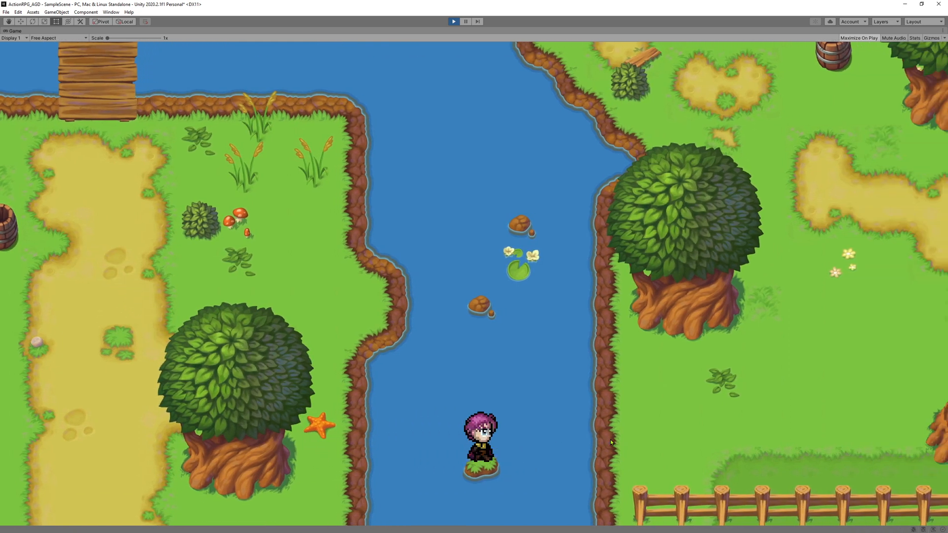
# Step: Test collisions east of the river by walking the player along the fence, around the tree stump and to the large tree
pyautogui.press('s')
pyautogui.press('d')
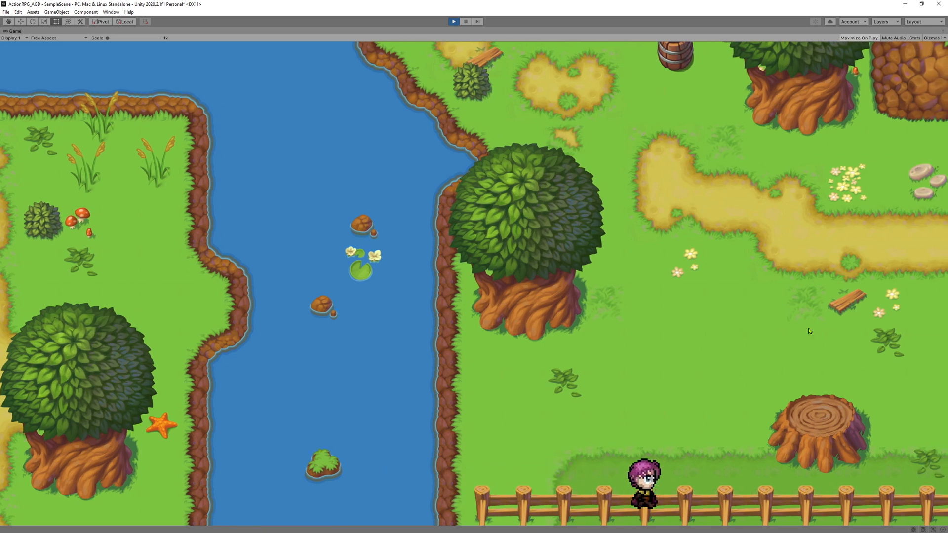
pyautogui.press('w')
pyautogui.press('s')
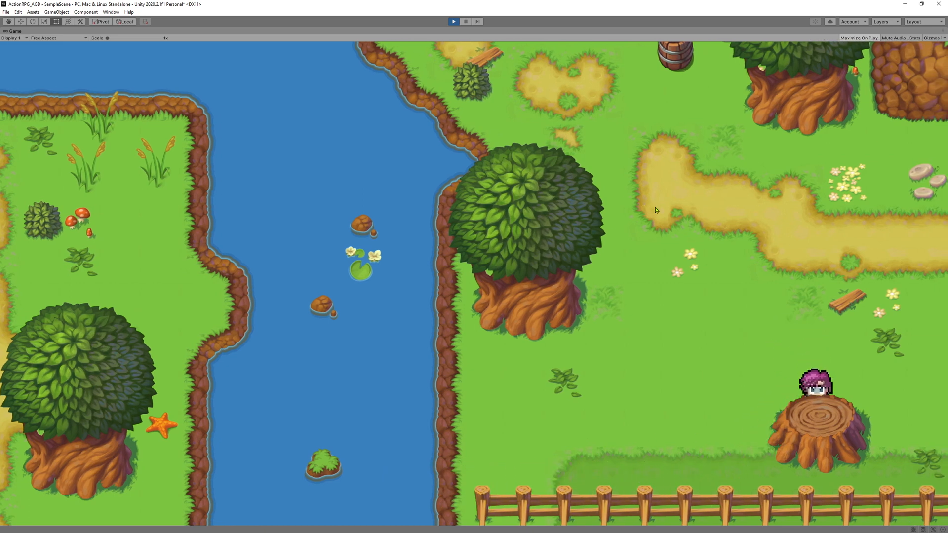
pyautogui.press('a')
pyautogui.press('w')
pyautogui.press('w')
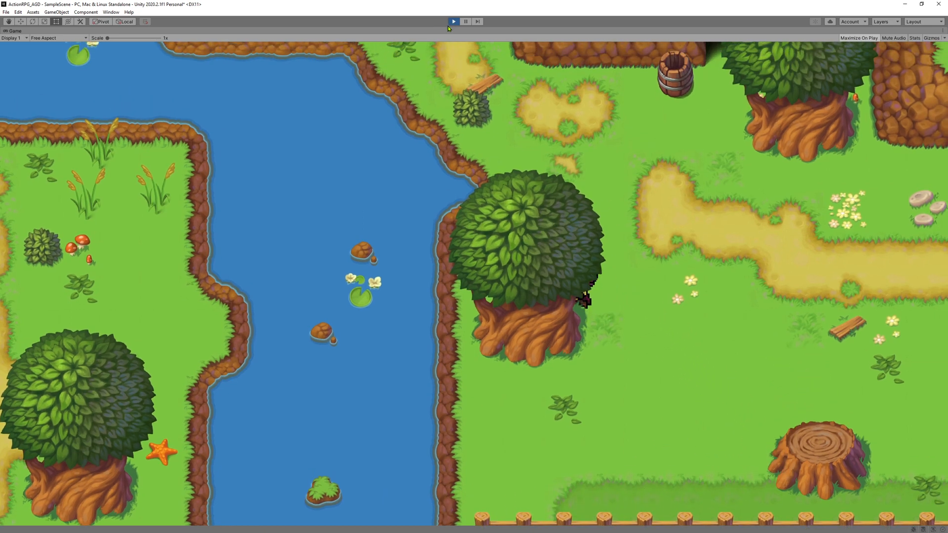
# Step: Walk the player back west across the river to the dirt path and stop the game
pyautogui.press('a')
pyautogui.press('w')
pyautogui.press('a')
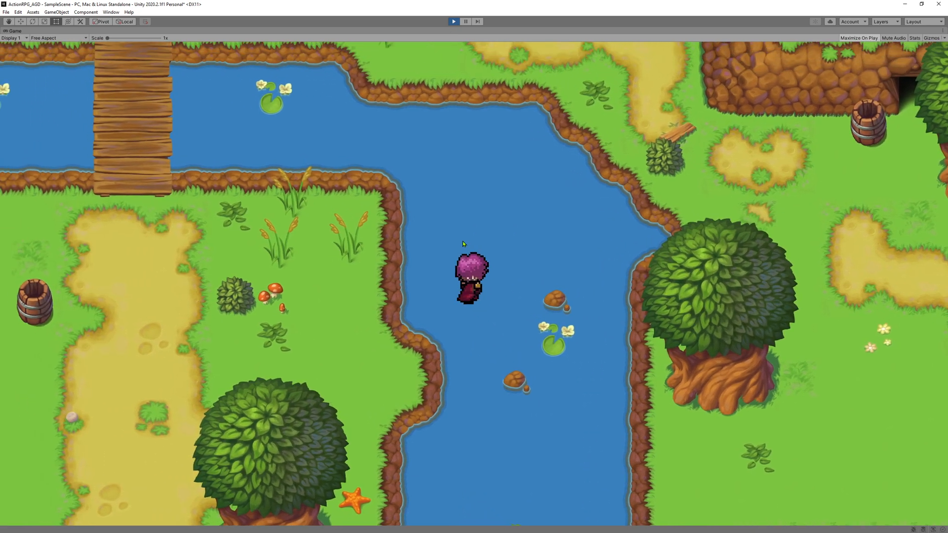
pyautogui.press('s')
pyautogui.press('a')
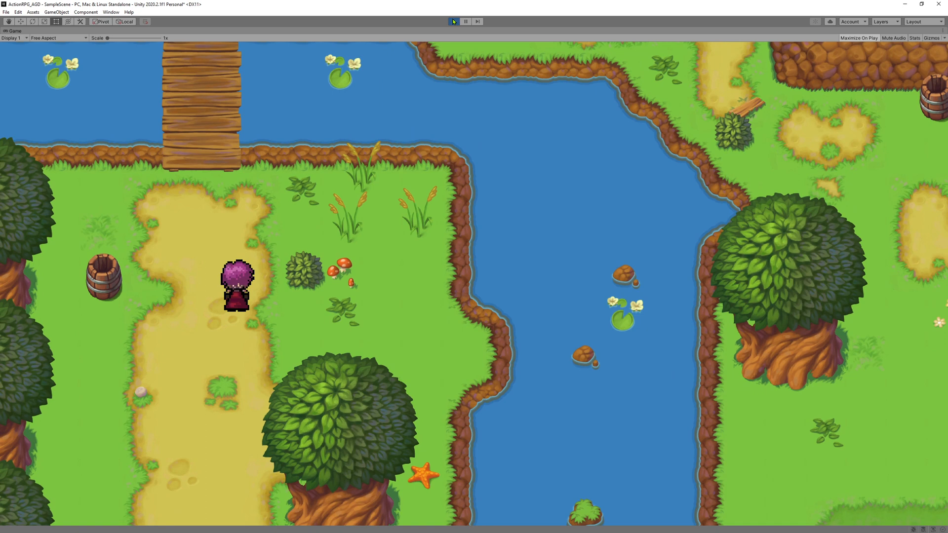
pyautogui.click(453, 21)
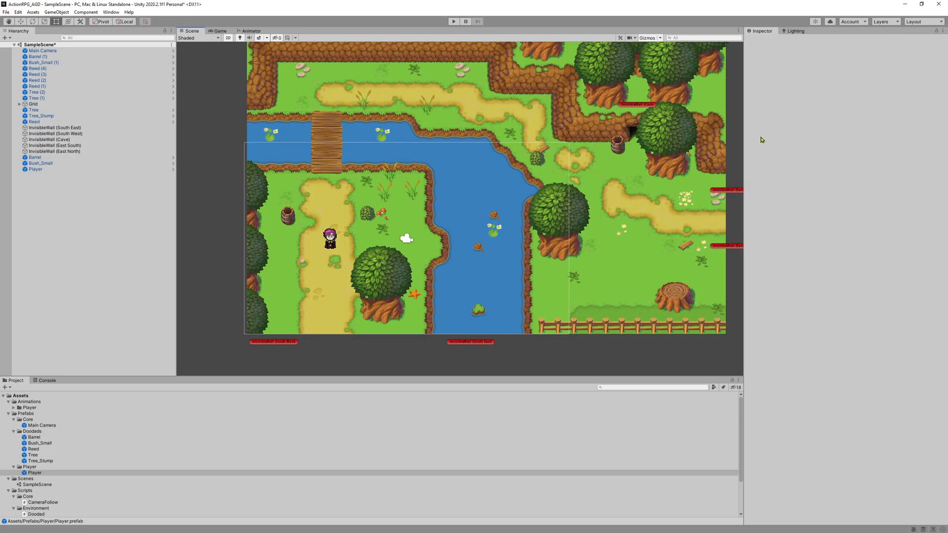
# Step: Assign the Player prefab to the Default layer
pyautogui.click(42, 472)
pyautogui.click(874, 119)
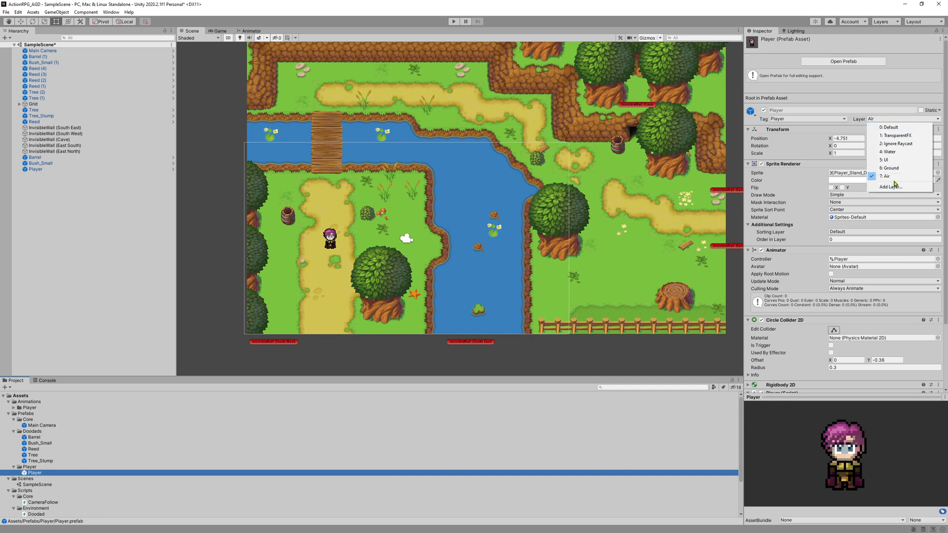
pyautogui.click(885, 127)
# Step: Run the game, walk the player around the barrel and onto the wooden bridge to test Default-layer collisions, and stop the game
pyautogui.click(454, 21)
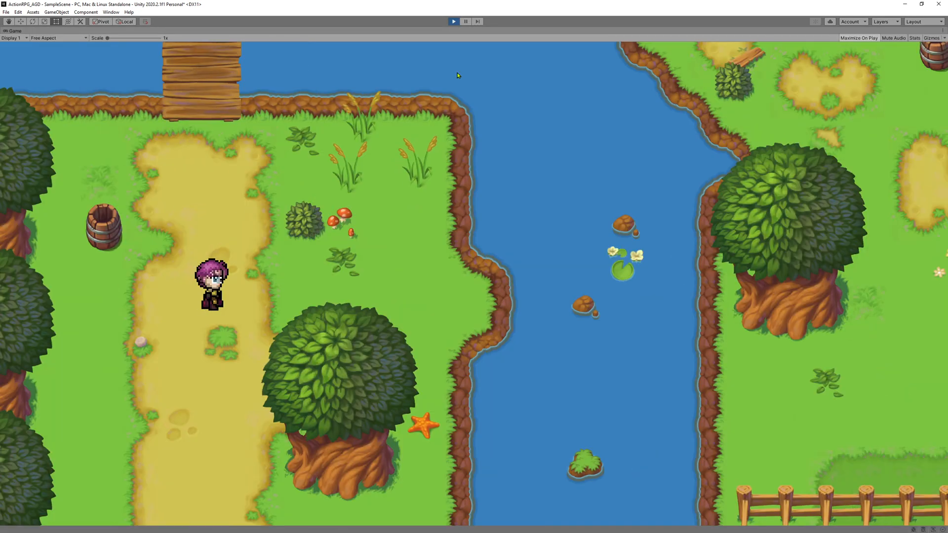
pyautogui.press('a')
pyautogui.press('w')
pyautogui.press('a')
pyautogui.press('s')
pyautogui.press('d')
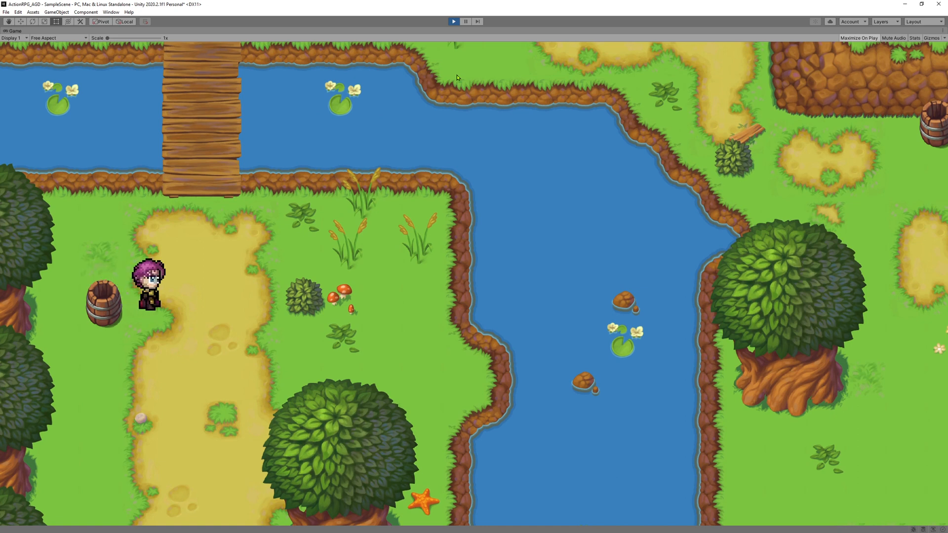
pyautogui.press('w')
pyautogui.press('s')
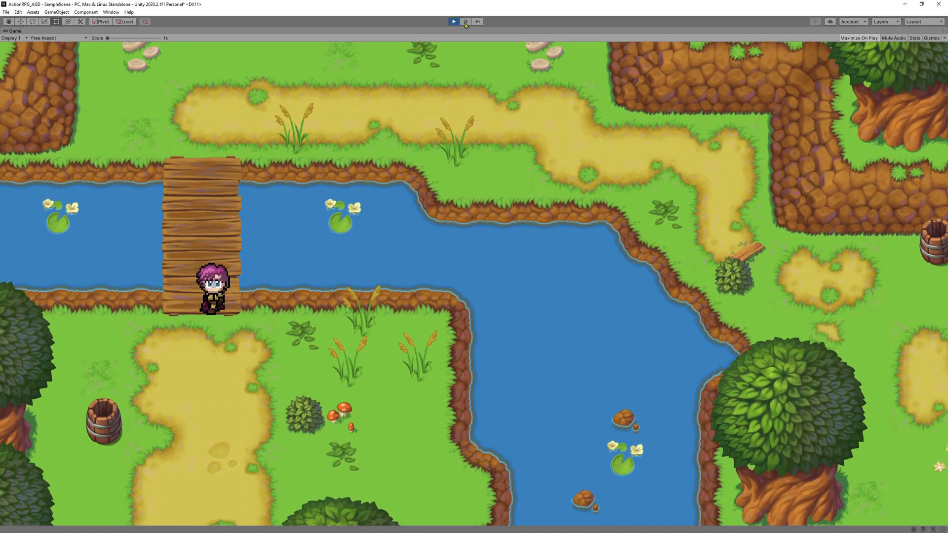
pyautogui.hotkey('ctrl', 'p')
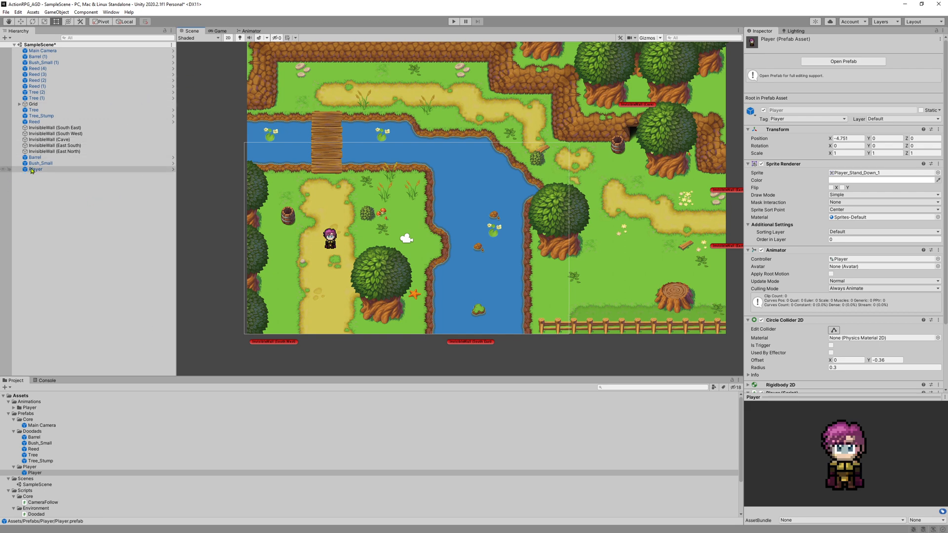
# Step: Review the tilemaps under the Grid object and the project's asset folders
pyautogui.click(20, 104)
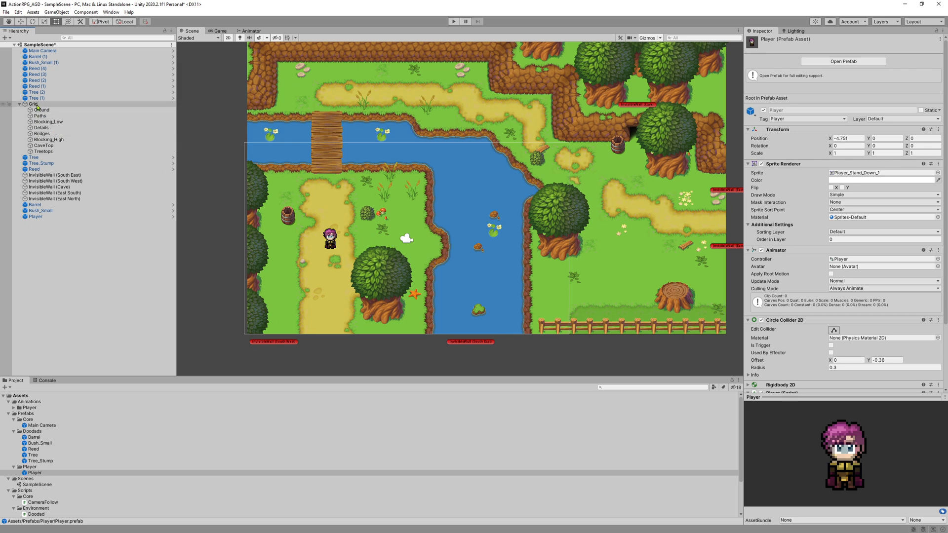
pyautogui.click(20, 104)
pyautogui.click(20, 105)
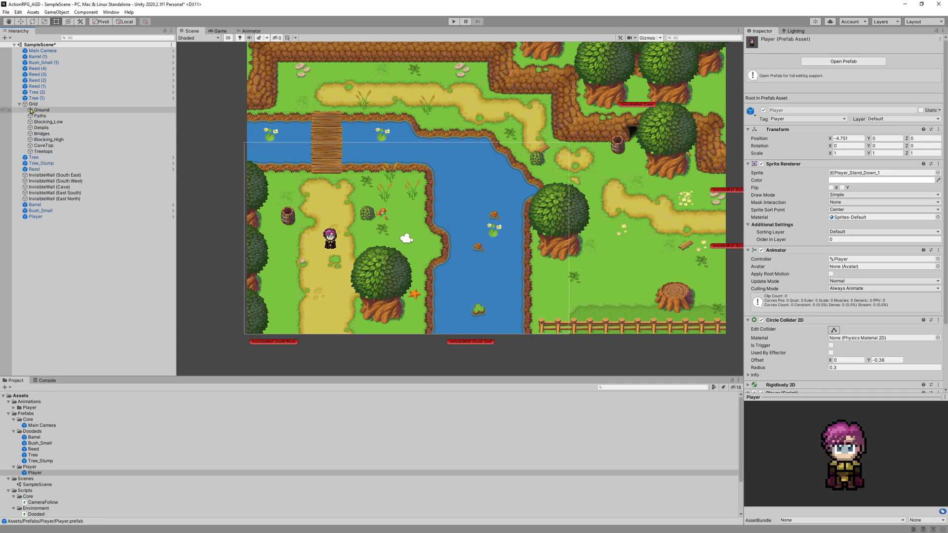
pyautogui.click(19, 104)
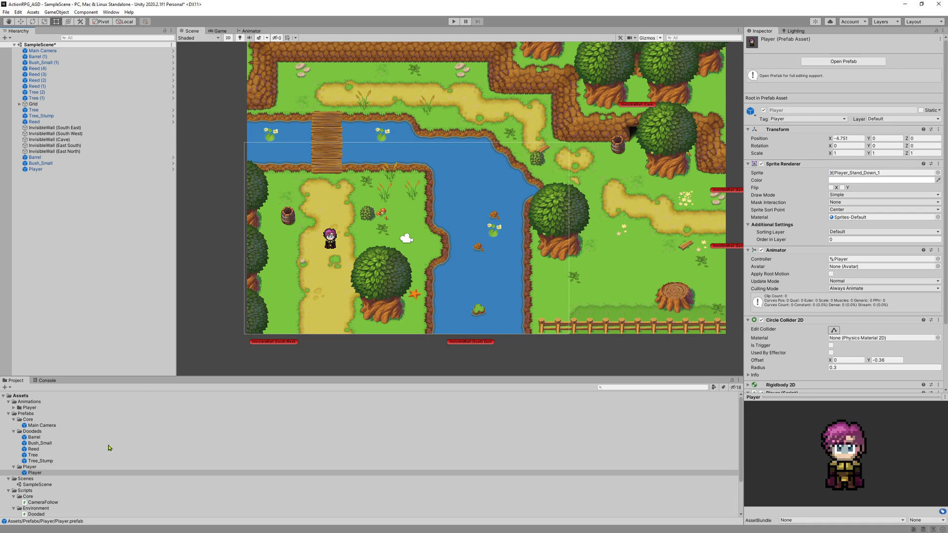
pyautogui.scroll(-3, 50, 483)
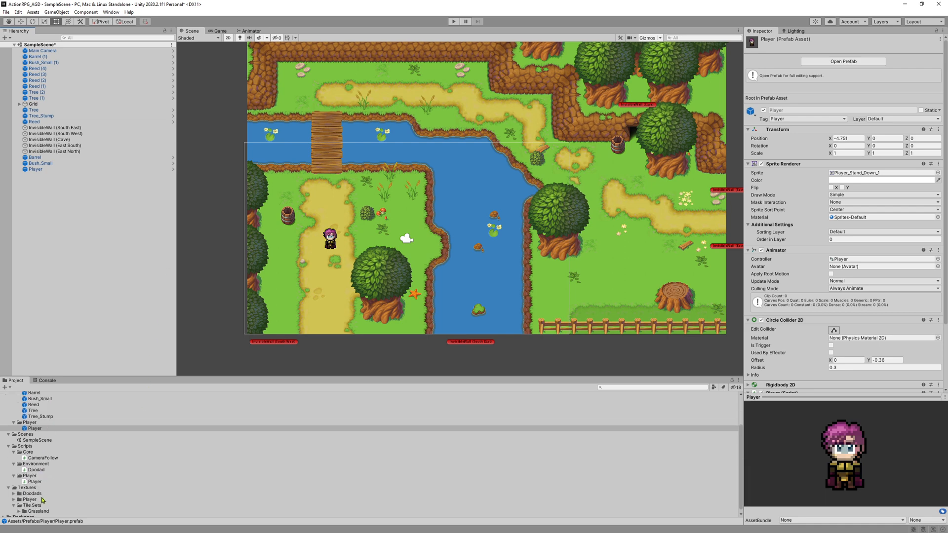
pyautogui.scroll(3, 172, 492)
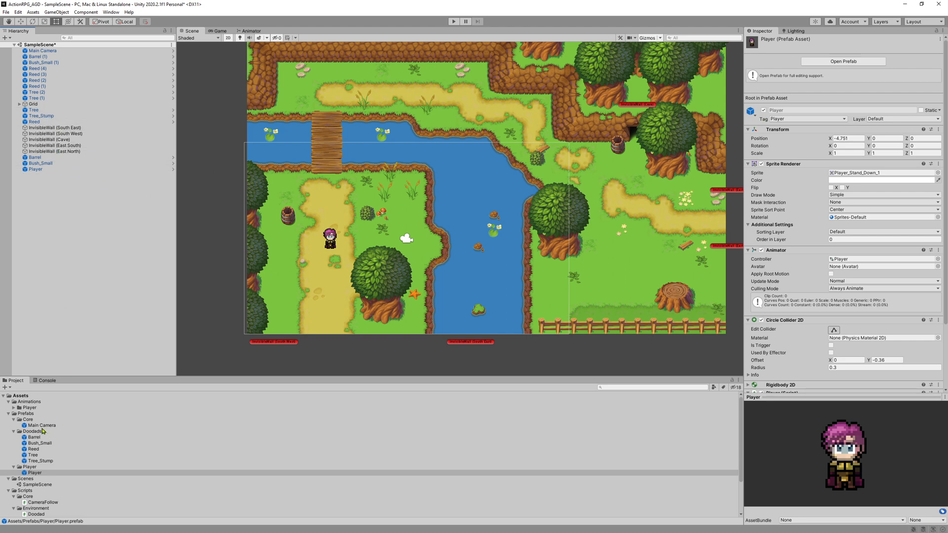
# Step: Select the Player prefab and save SampleScene
pyautogui.click(51, 474)
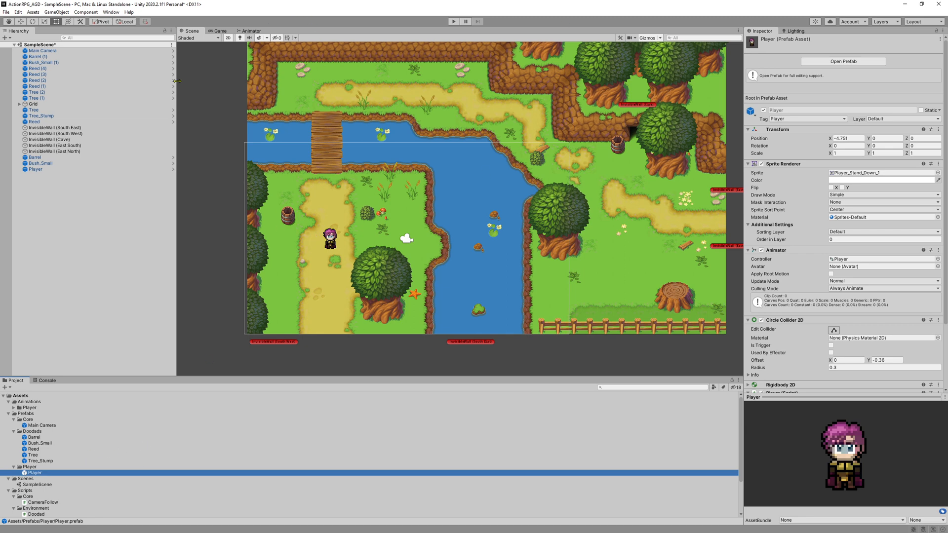
pyautogui.click(6, 12)
pyautogui.click(17, 40)
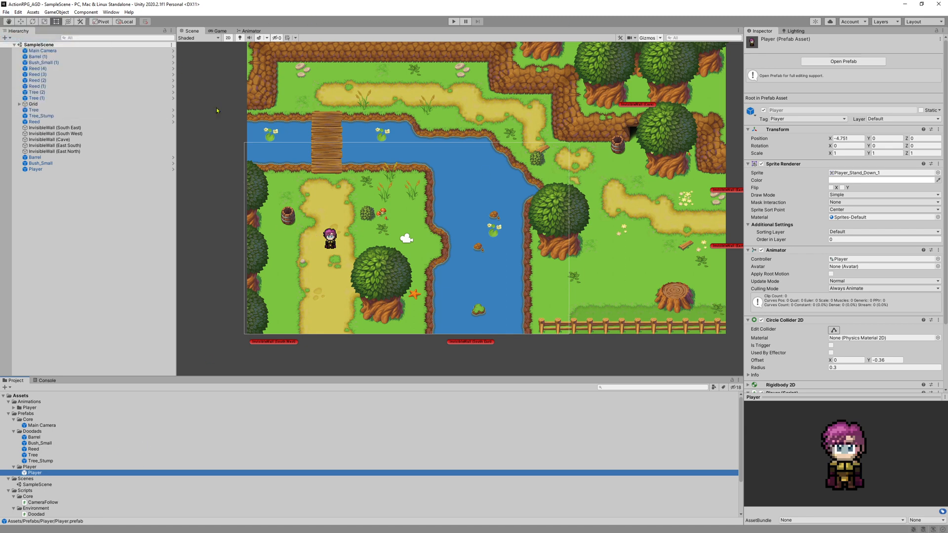